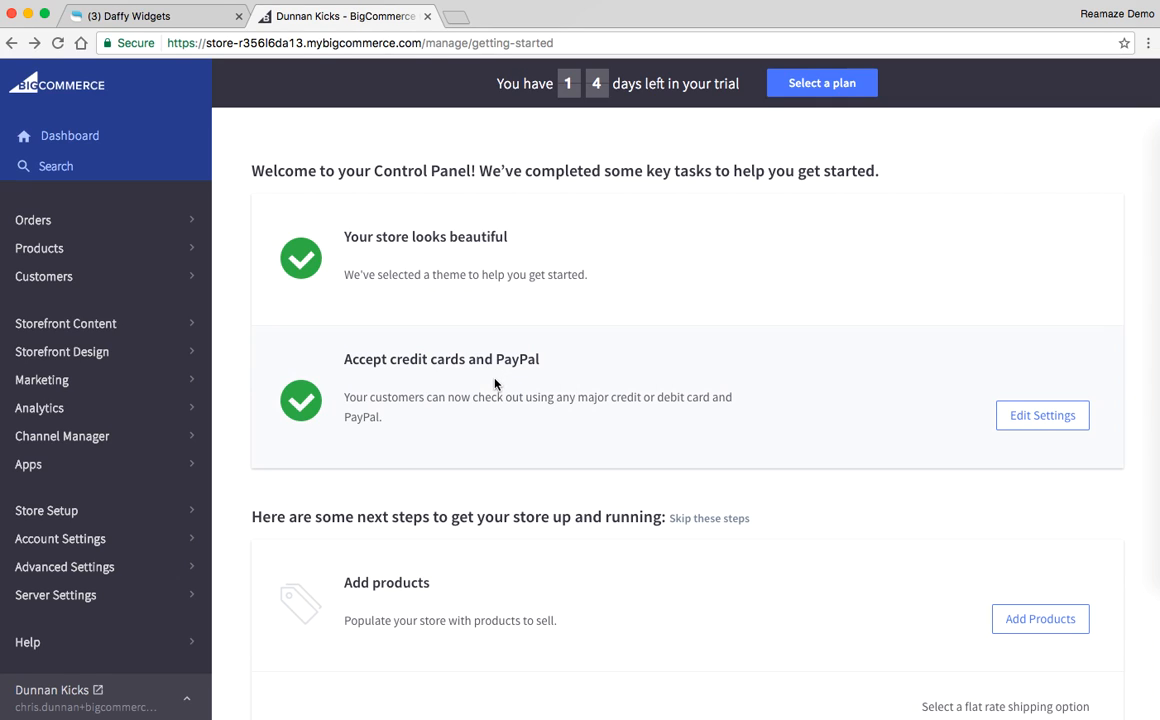
left_click(122, 15)
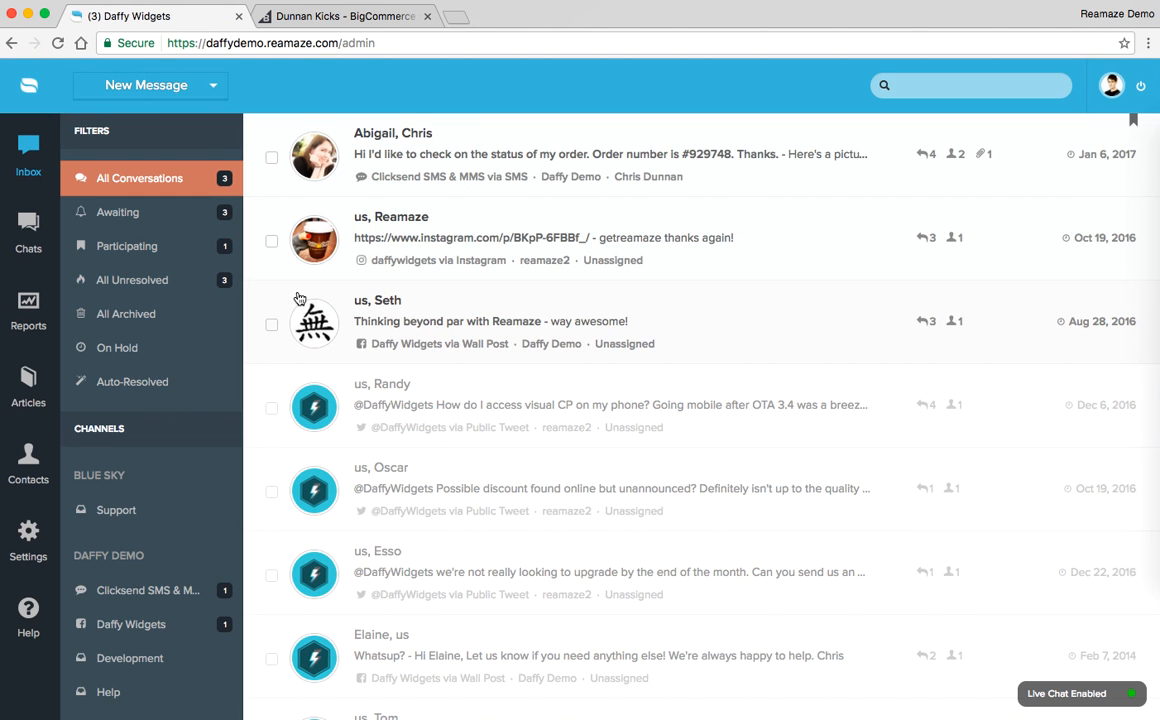
left_click(341, 19)
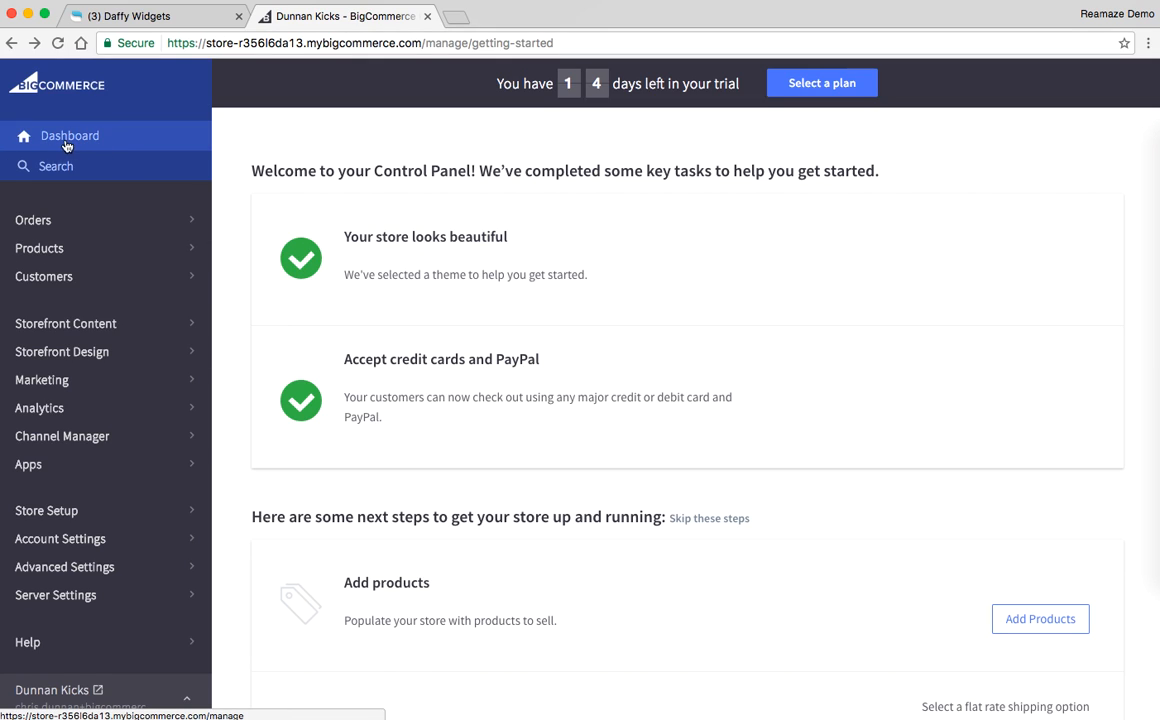
Step: Open the theme details of the store's current theme, Cornerstone Light
left_click(85, 353)
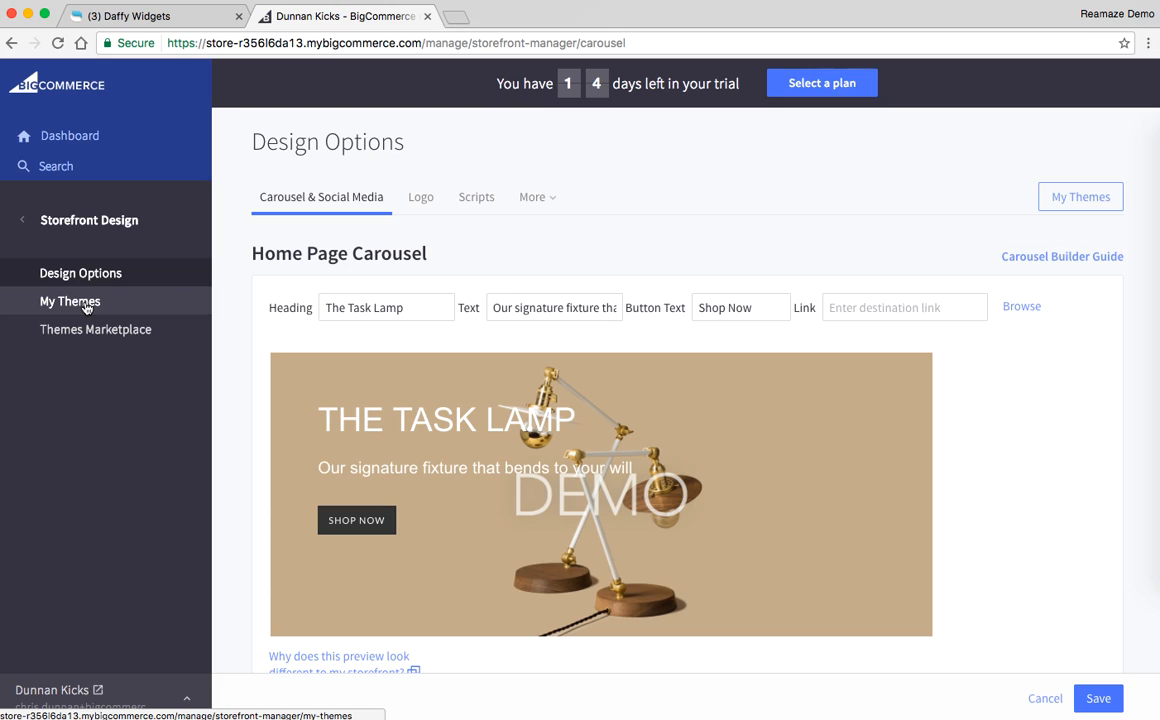
left_click(85, 306)
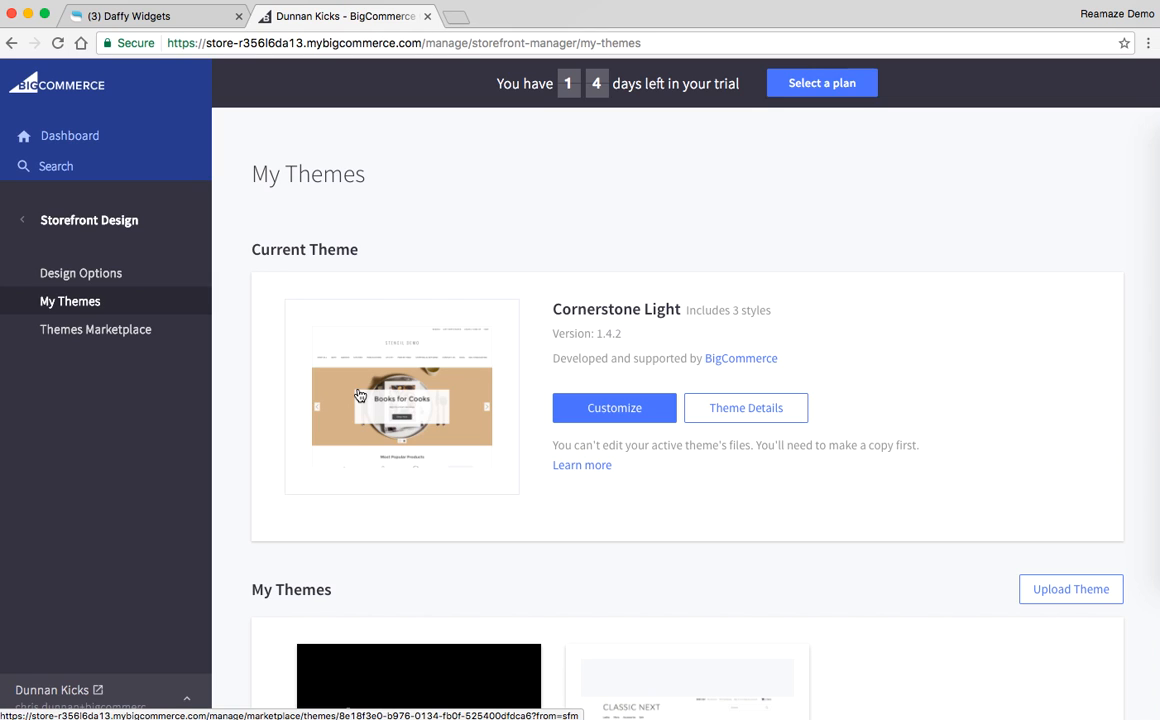
left_click(724, 411)
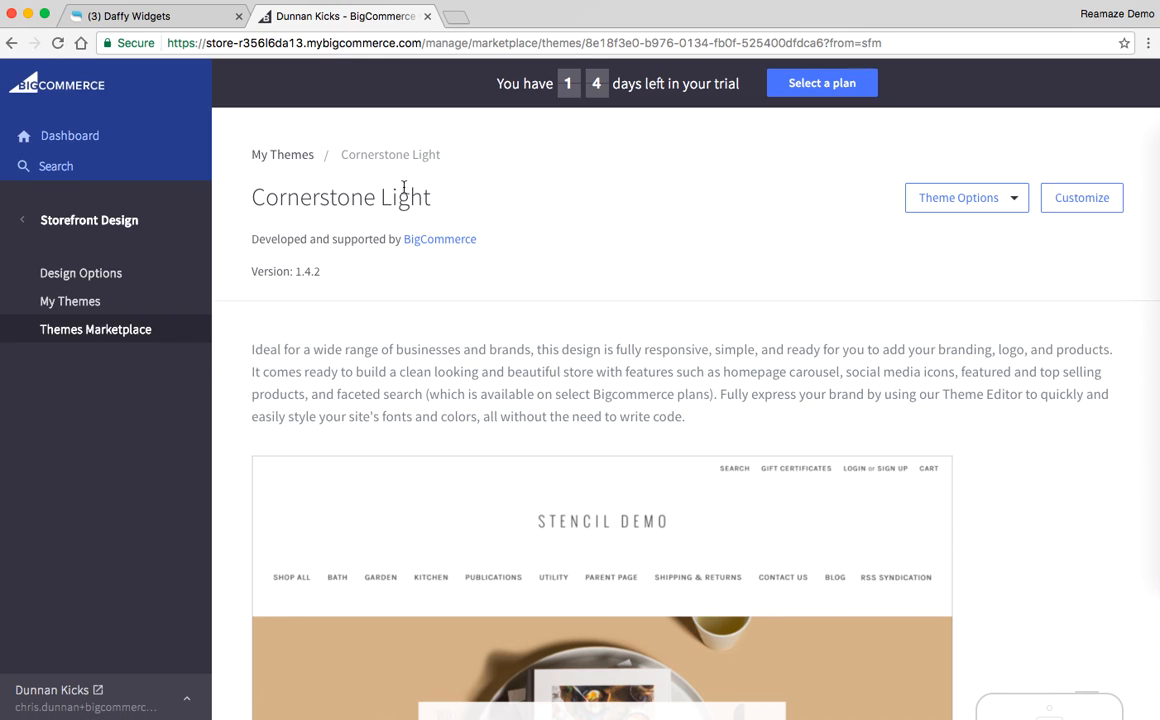
Step: Make a copy of the Cornerstone Light theme and save it as "Cornerstone Light Copy"
left_click(1010, 200)
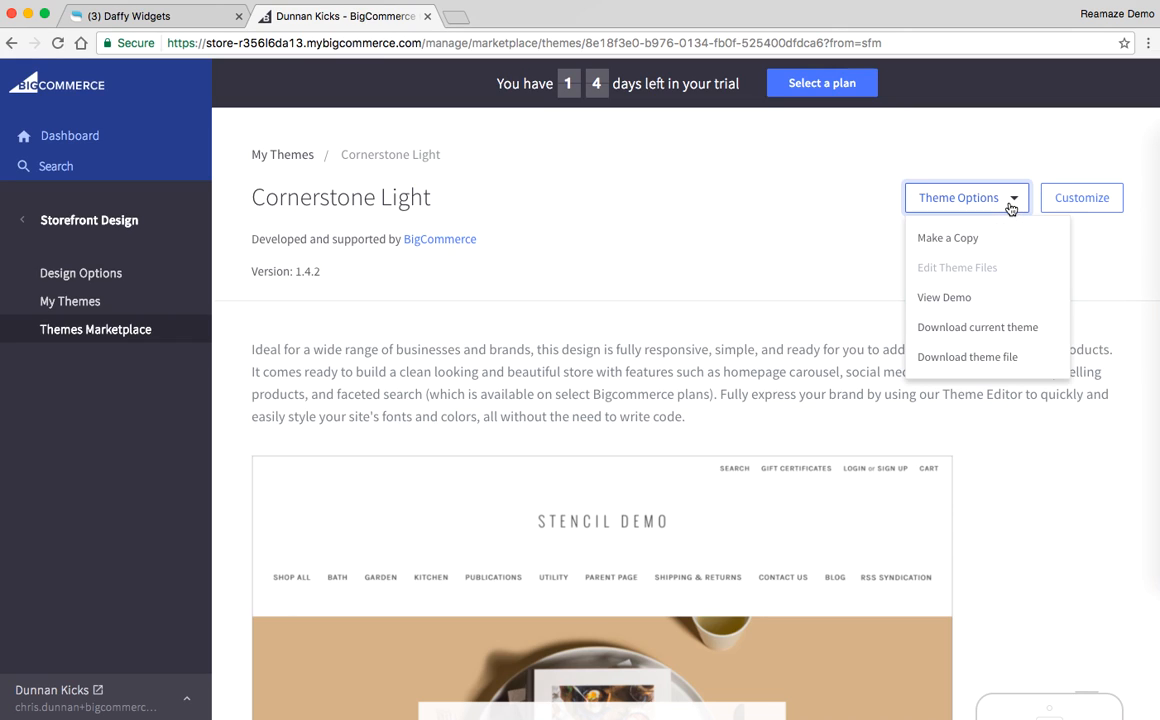
left_click(950, 240)
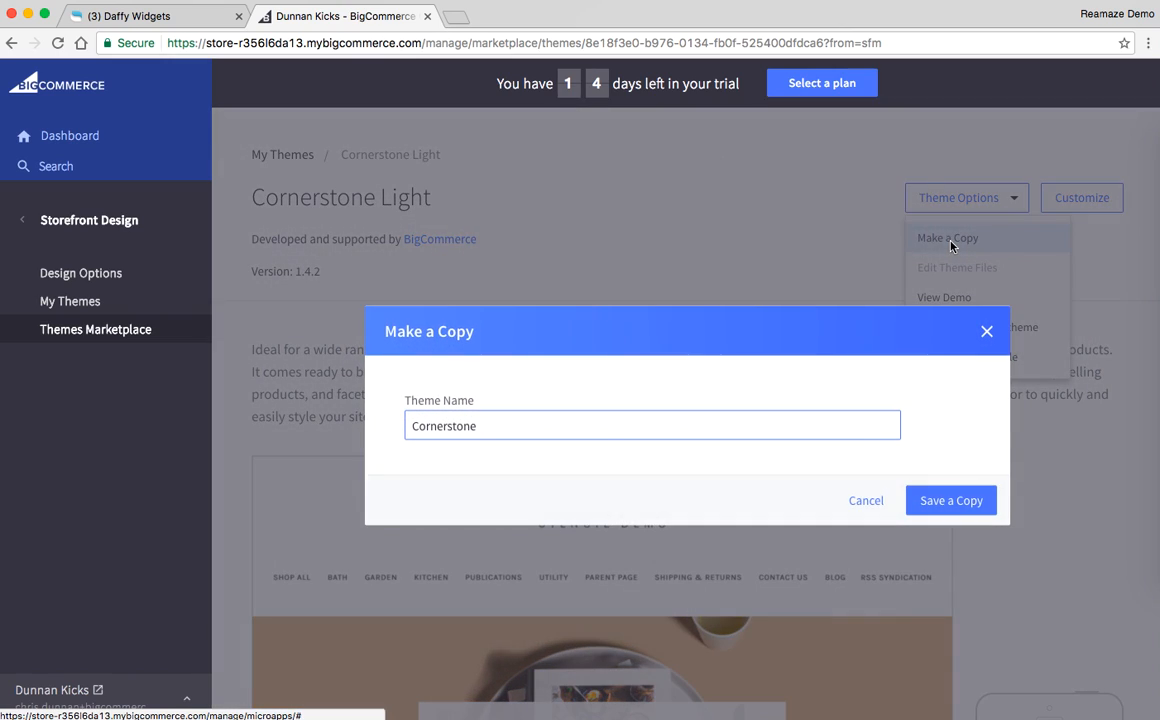
left_click(697, 425)
type("Light Copy")
left_click(948, 500)
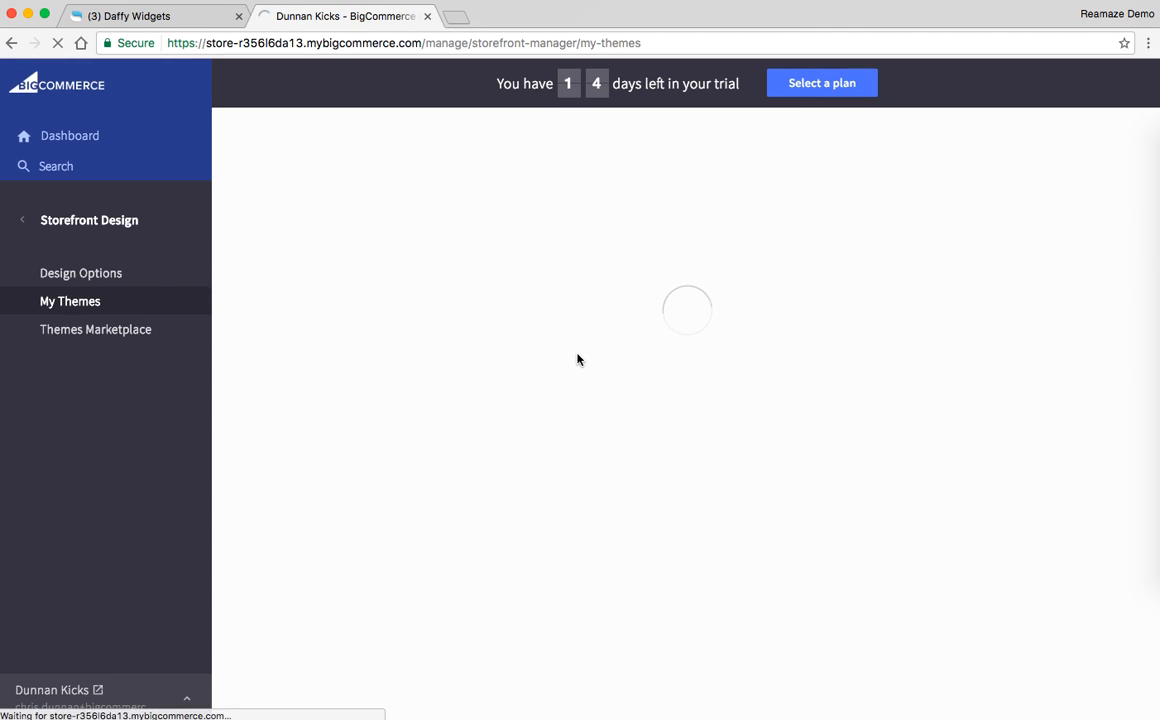
Step: Find the Cornerstone Light Copy theme among the store's themes and open it for customizing
scroll(380, 373, "down", 3)
scroll(380, 373, "up", 3)
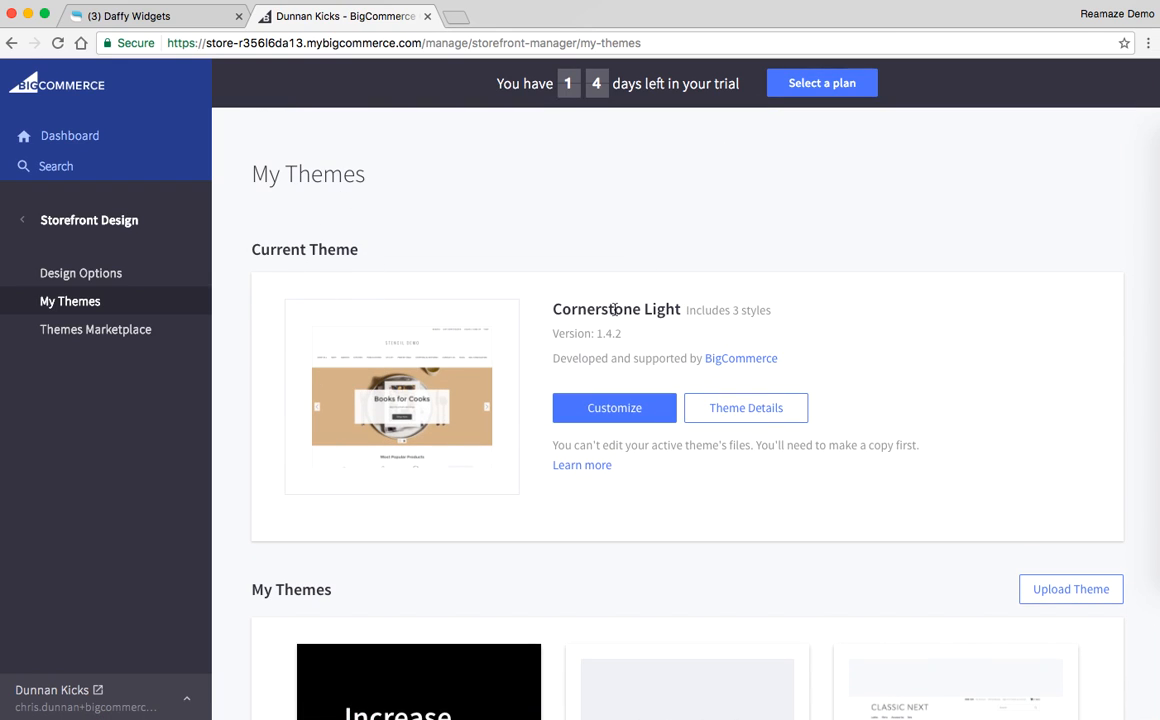
scroll(670, 314, "down", 3)
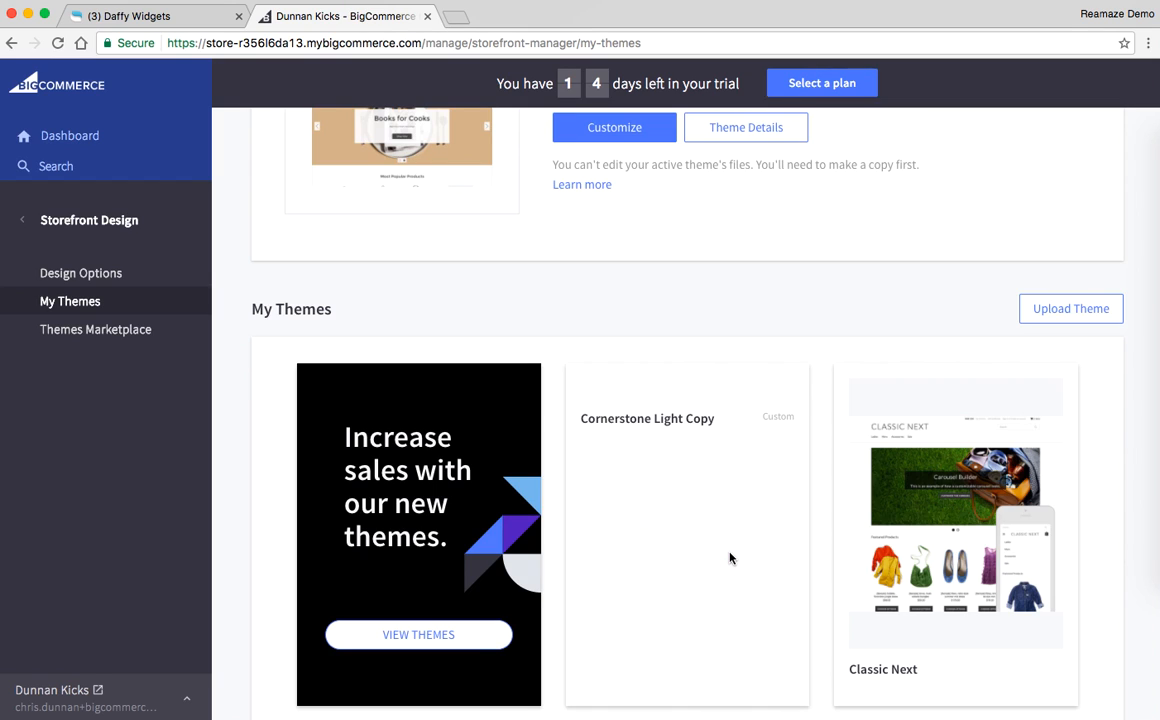
scroll(729, 555, "down", 1)
scroll(636, 490, "up", 1)
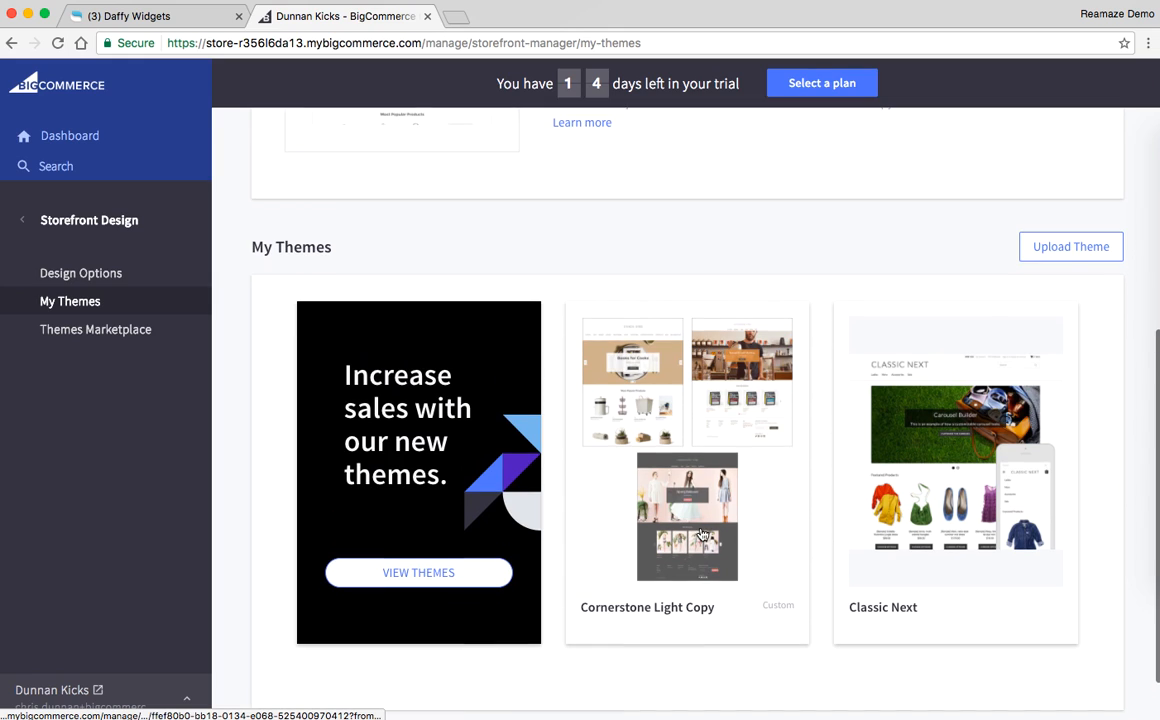
left_click(716, 424)
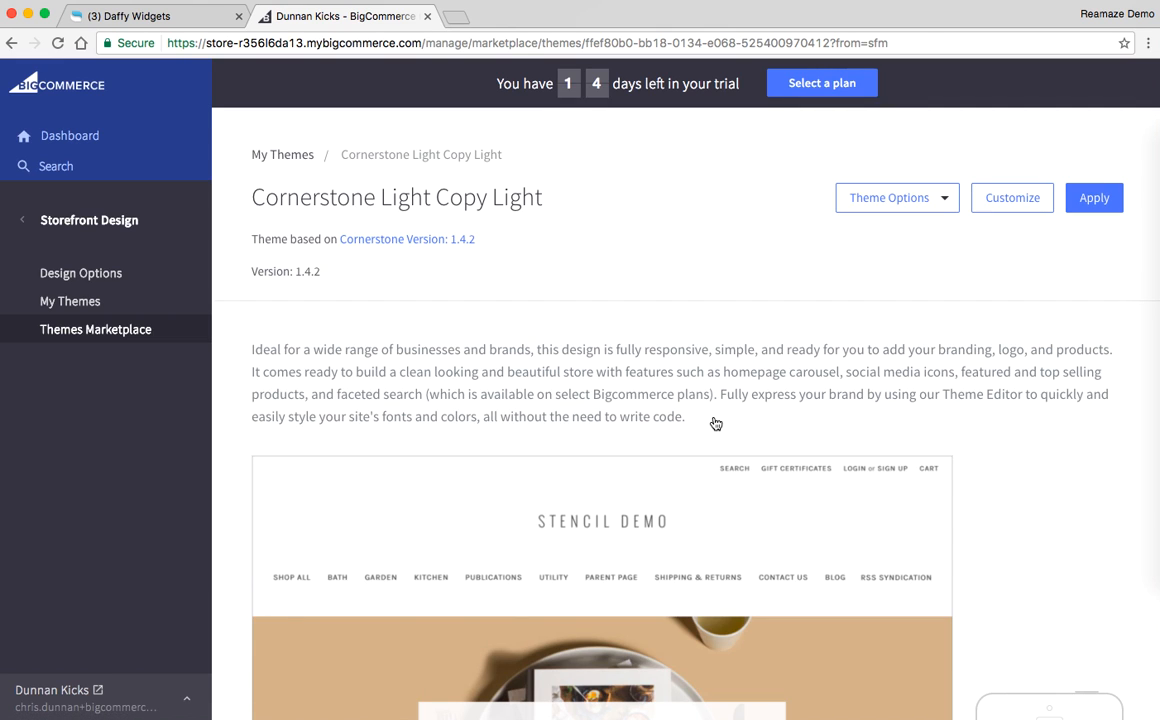
left_click(1012, 207)
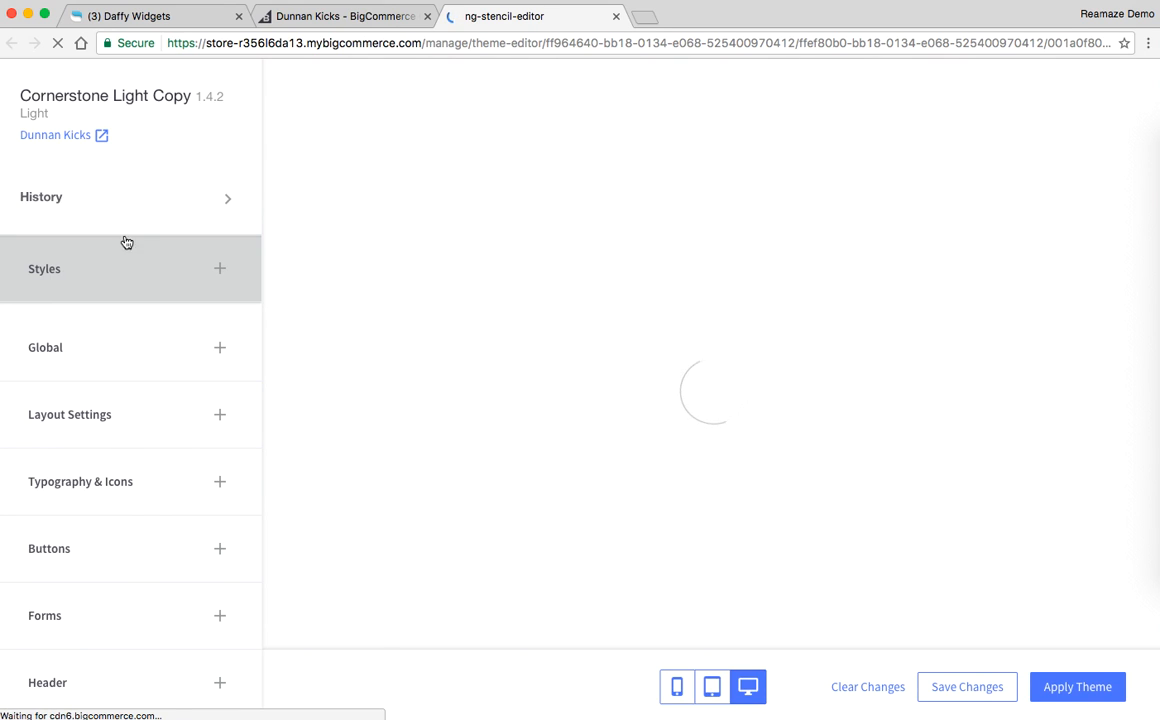
Step: Open the copied theme's files for editing and accept the BigCommerce Design Policy notice
left_click(355, 28)
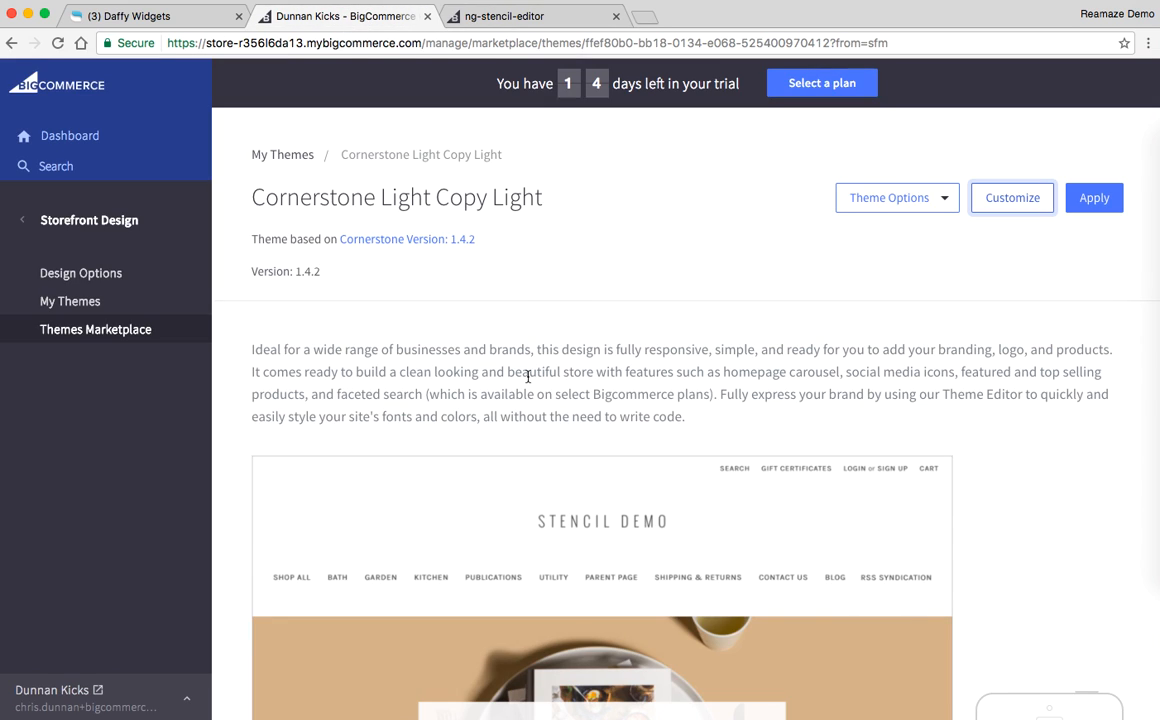
left_click(536, 18)
scroll(135, 471, "down", 6)
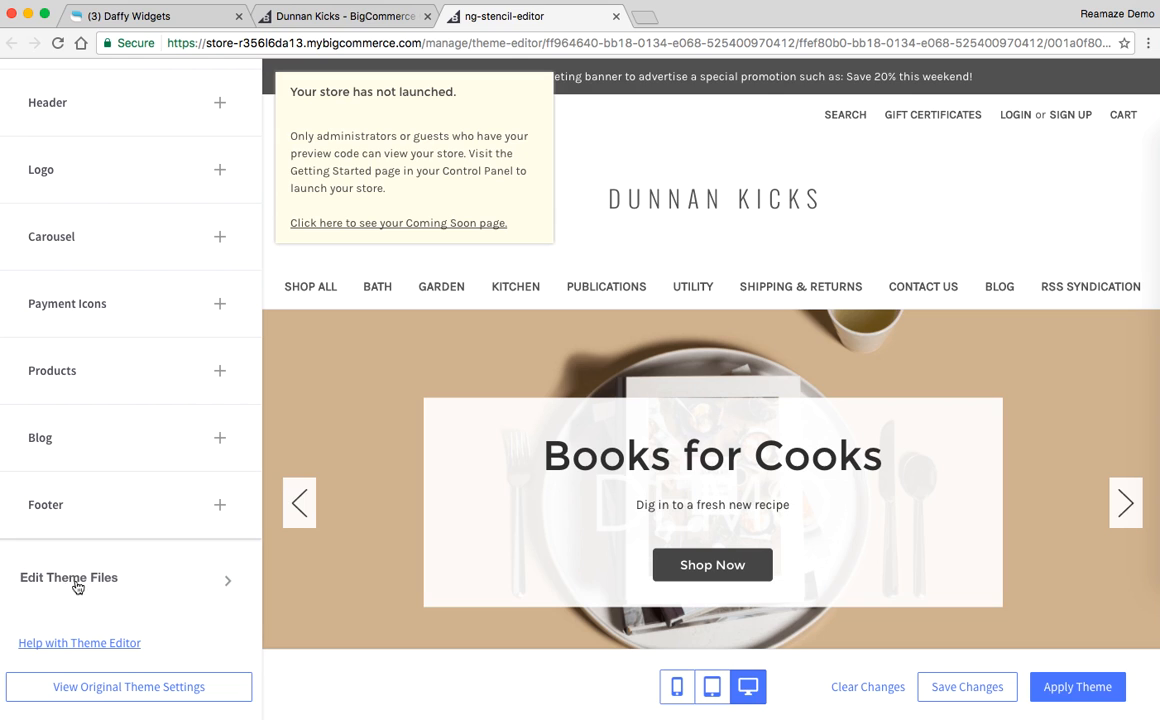
left_click(84, 582)
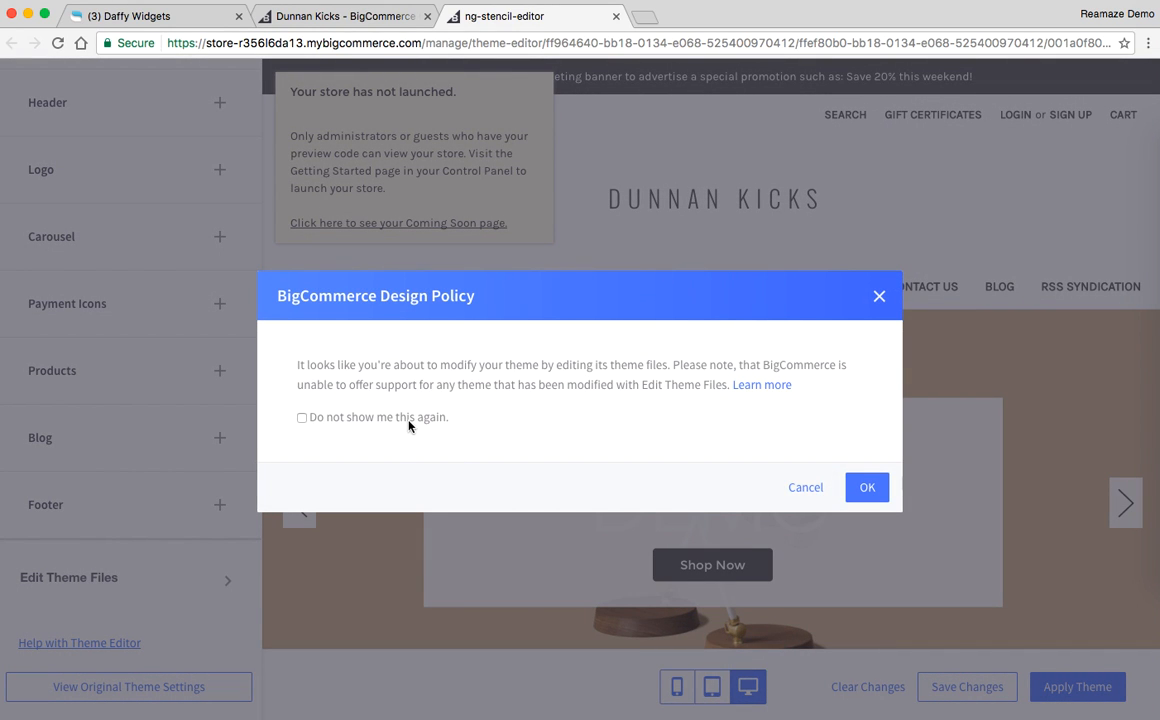
left_click(302, 420)
left_click(334, 426)
left_click(698, 395)
left_click(378, 420)
left_click(867, 489)
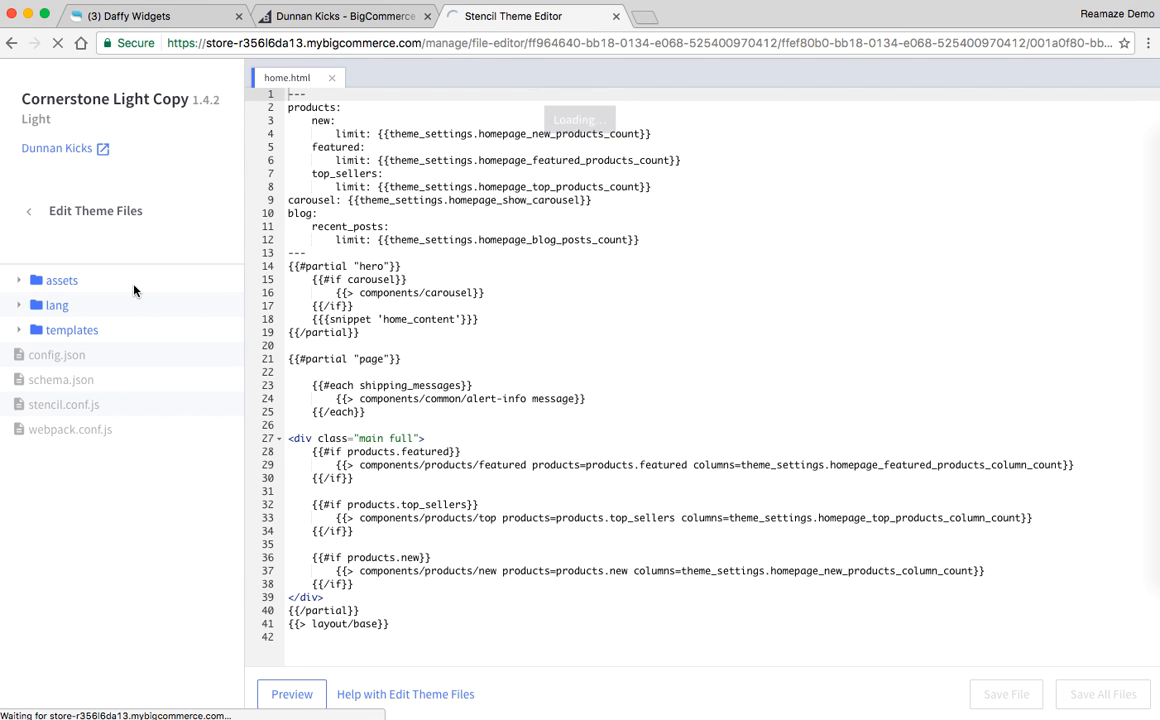
Step: Open the base.html file from the layout folder of the theme's templates
left_click(20, 332)
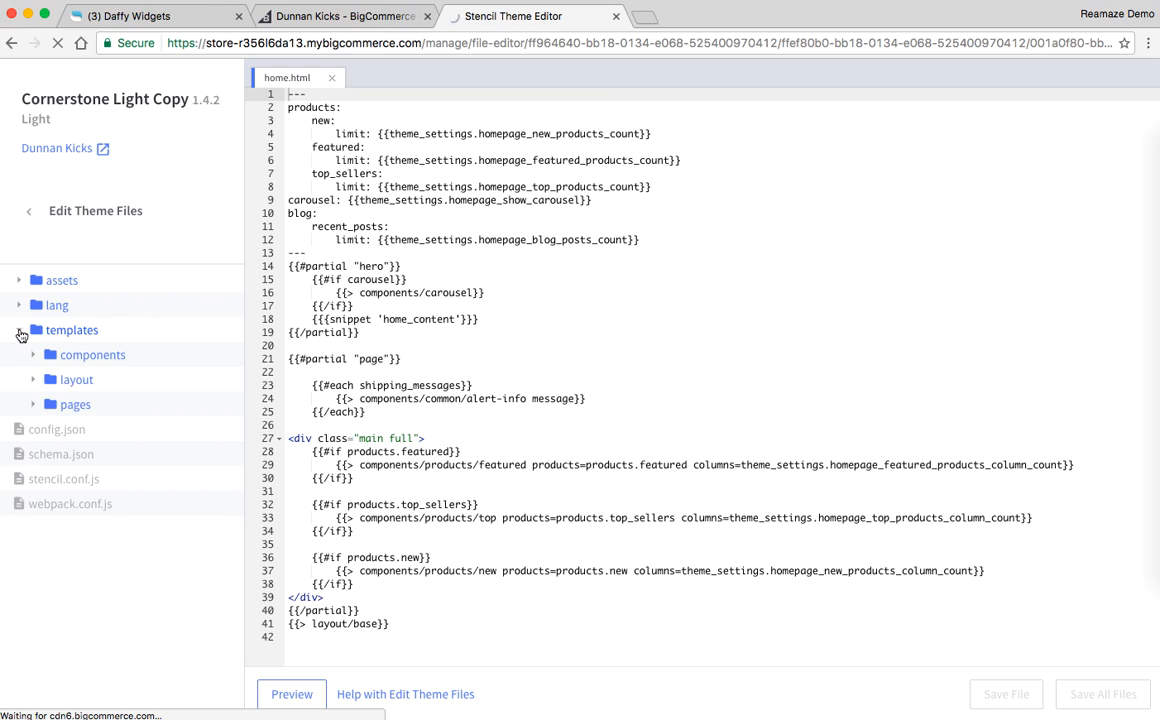
left_click(34, 381)
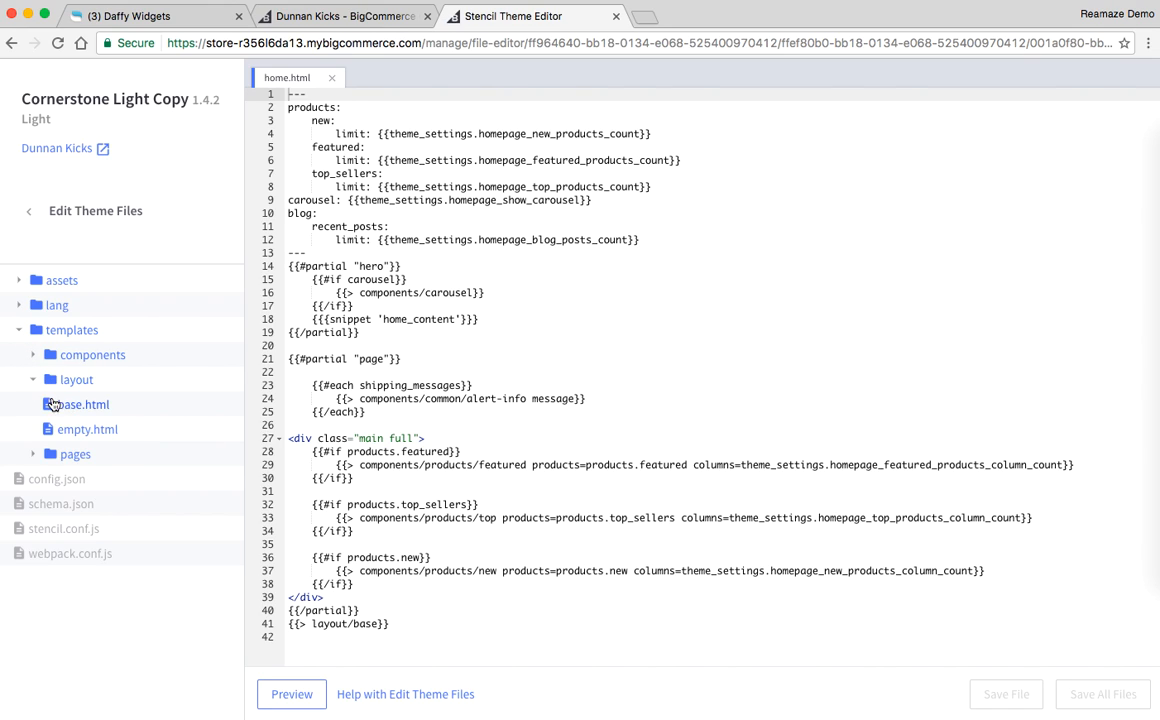
left_click(66, 410)
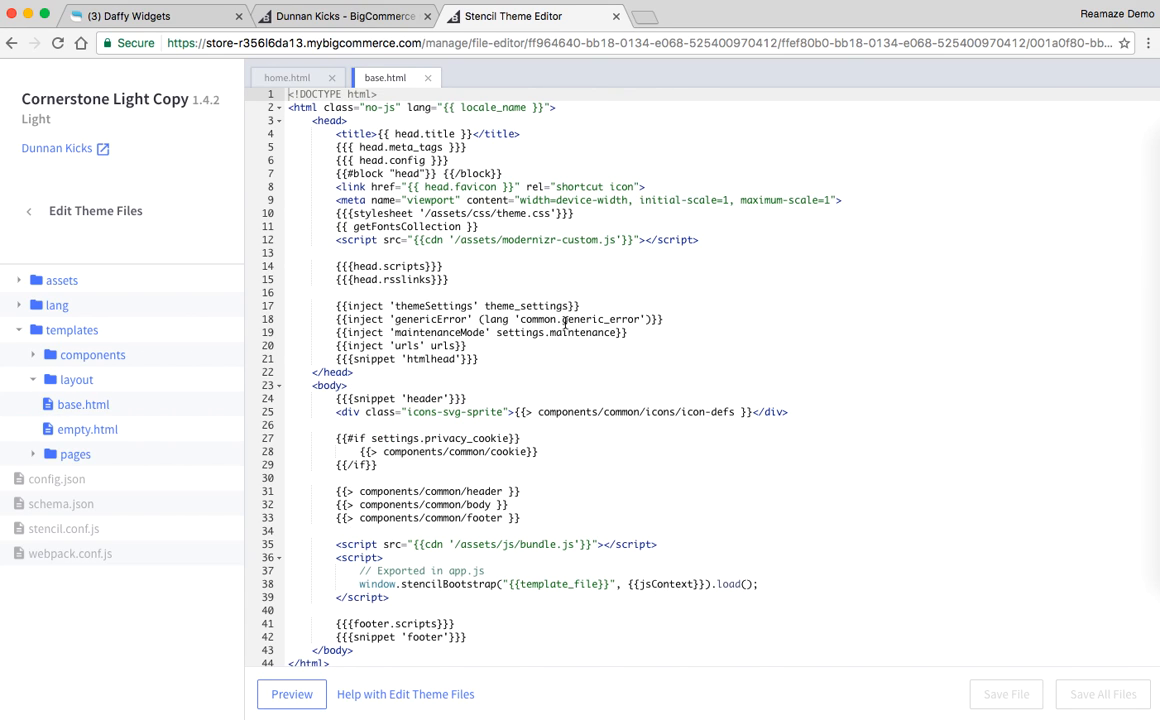
Step: Insert two blank lines just above the closing </head> tag in base.html and place the cursor on the first
left_click_drag(359, 371, 276, 371)
left_click(357, 373)
left_click(314, 373)
key("Return")
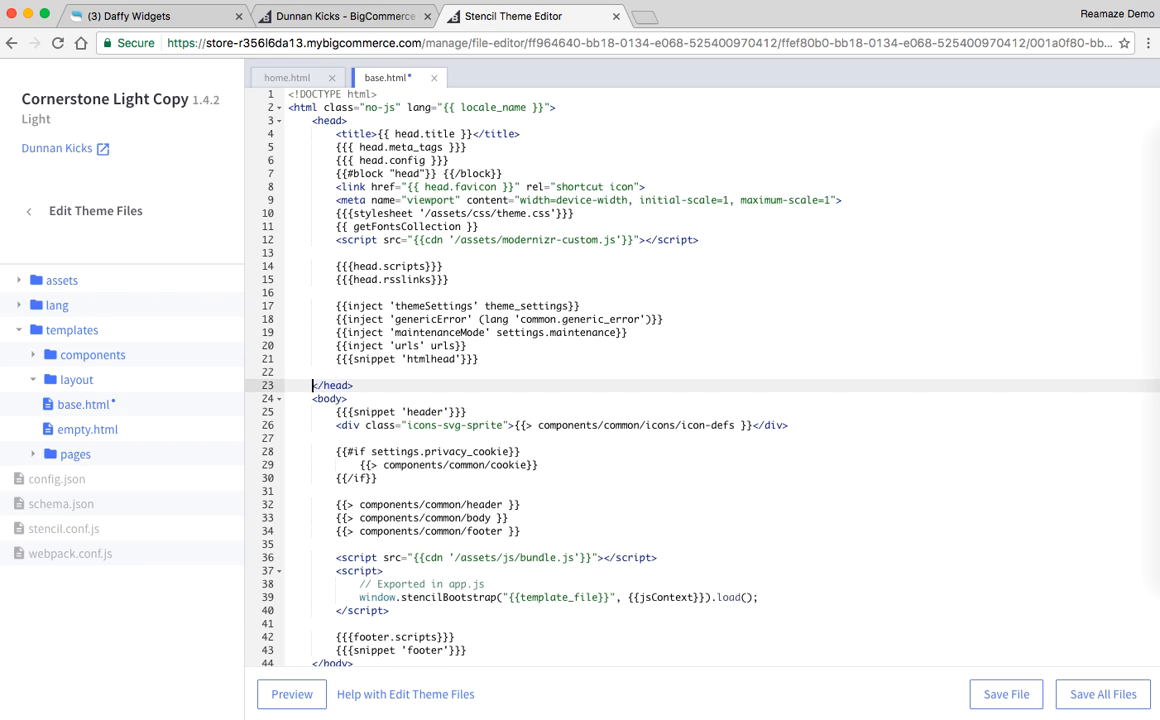
key("Return")
key("Up")
key("Up")
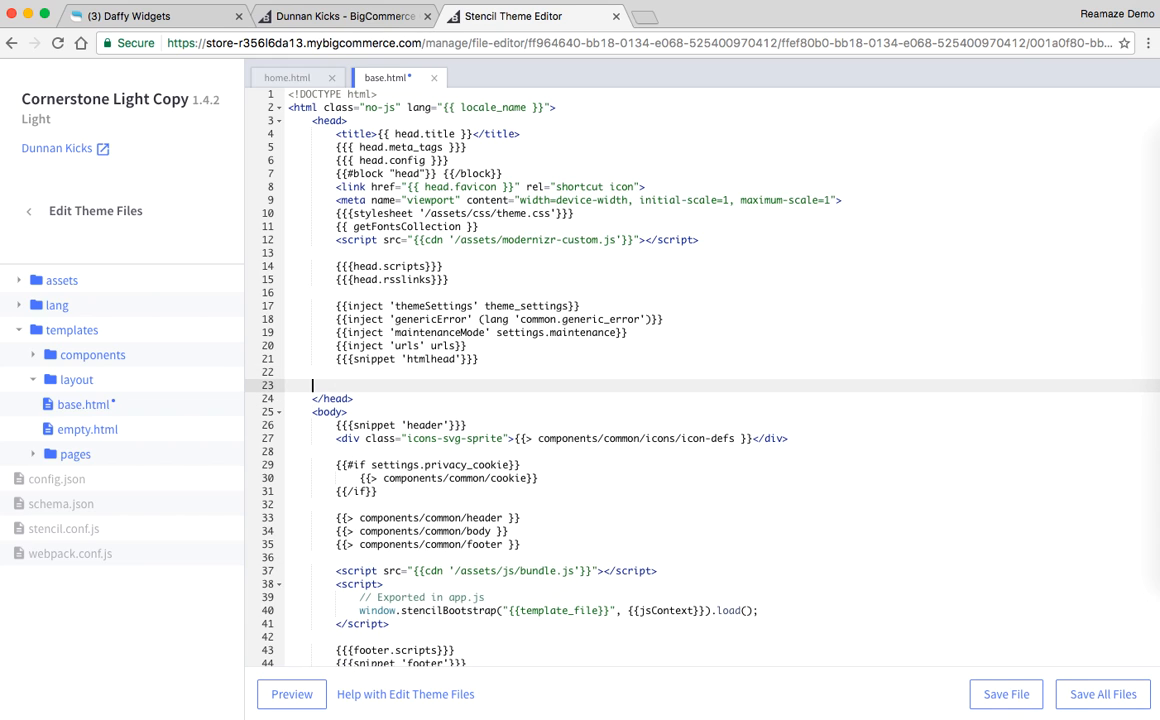
Step: Switch to the Reamaze admin and open the Embed Builder in the website integration settings
left_click(180, 17)
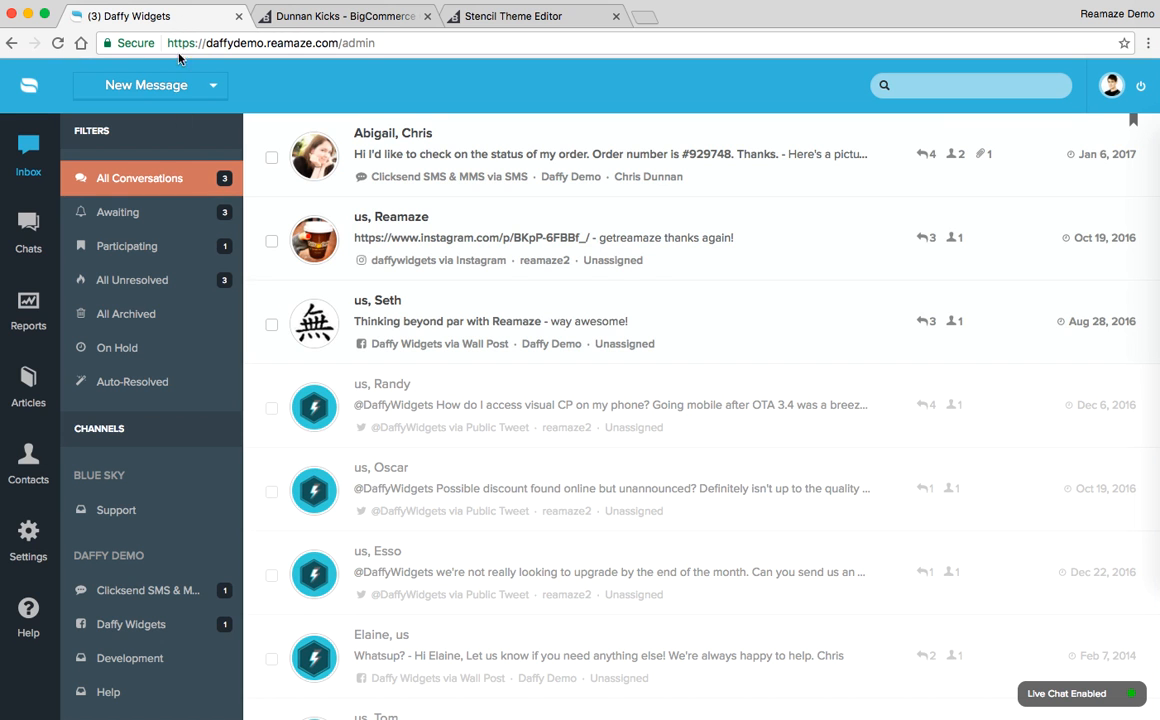
left_click(35, 540)
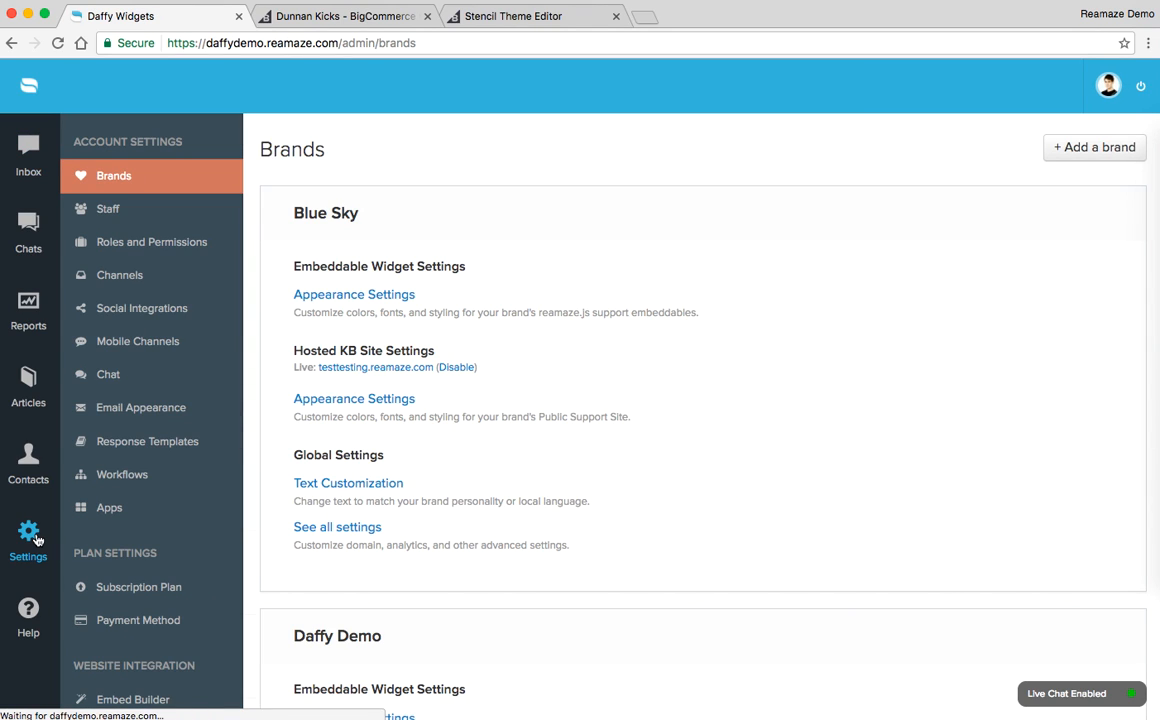
scroll(200, 532, "down", 3)
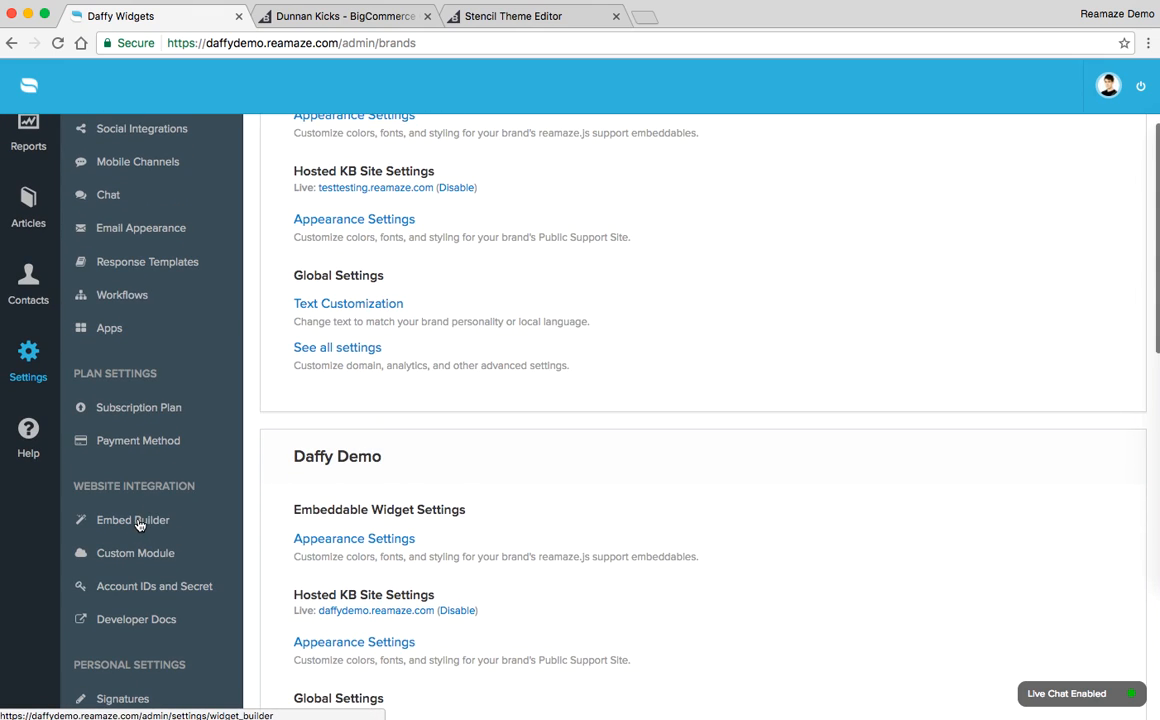
left_click(148, 523)
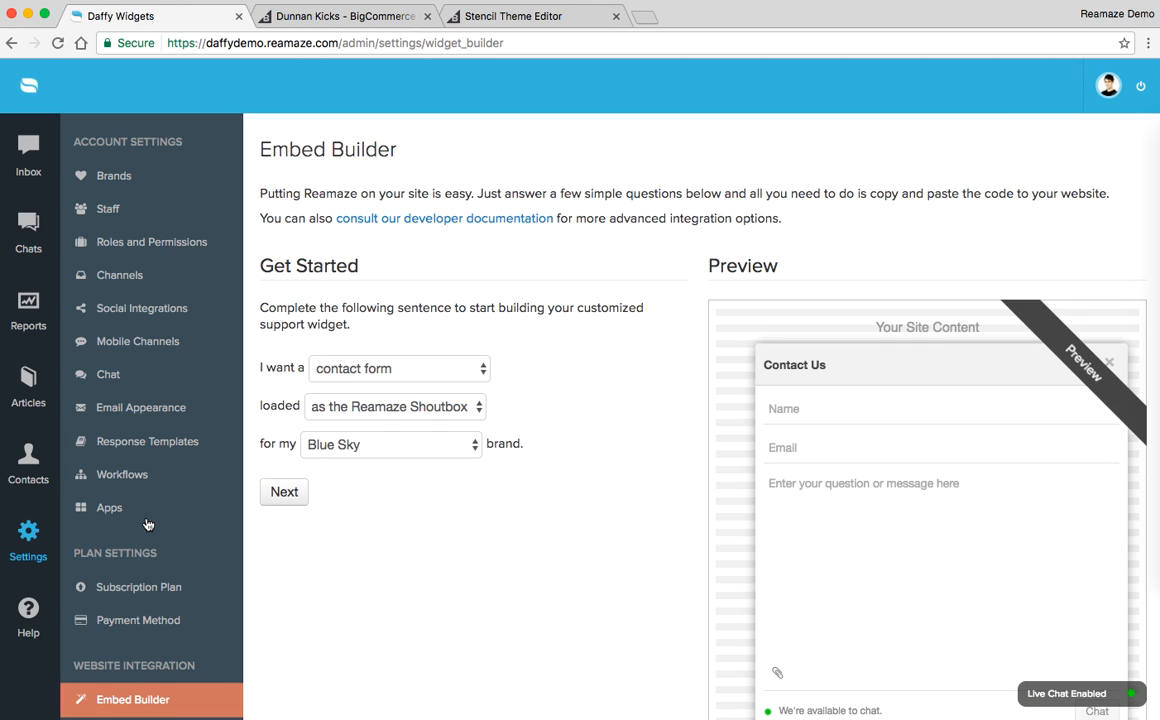
Step: Preview the knowledge base as the support widget type and return the choice to contact form
scroll(537, 343, "down", 2)
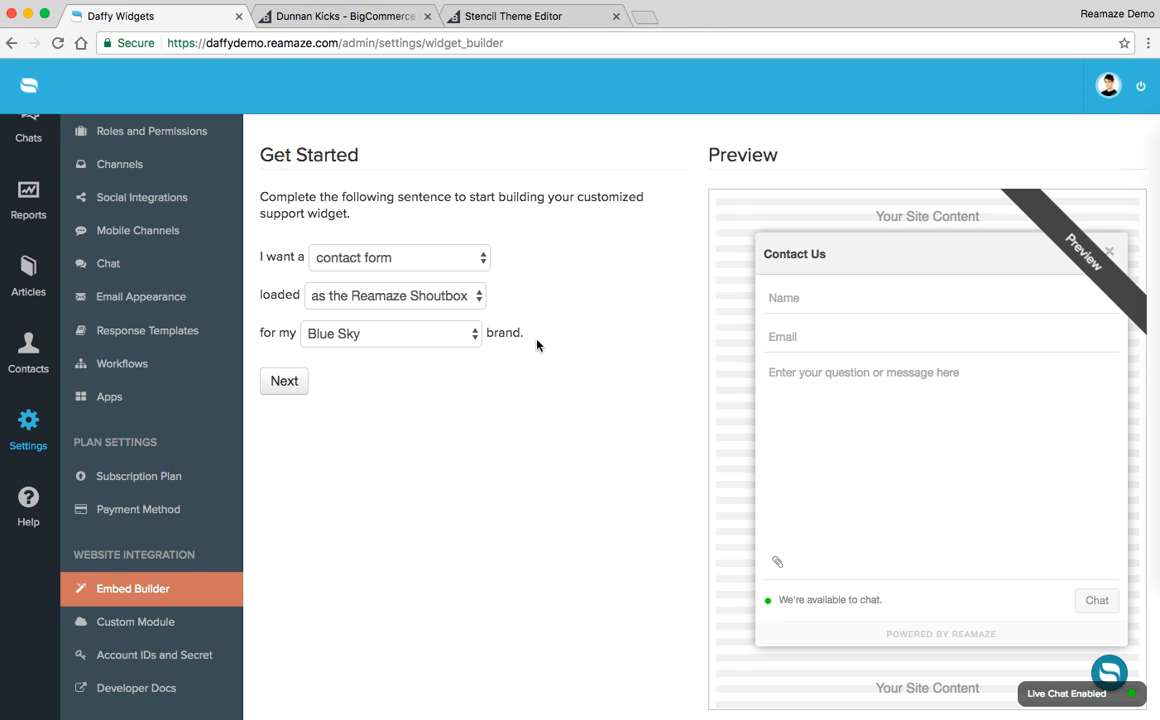
left_click(390, 260)
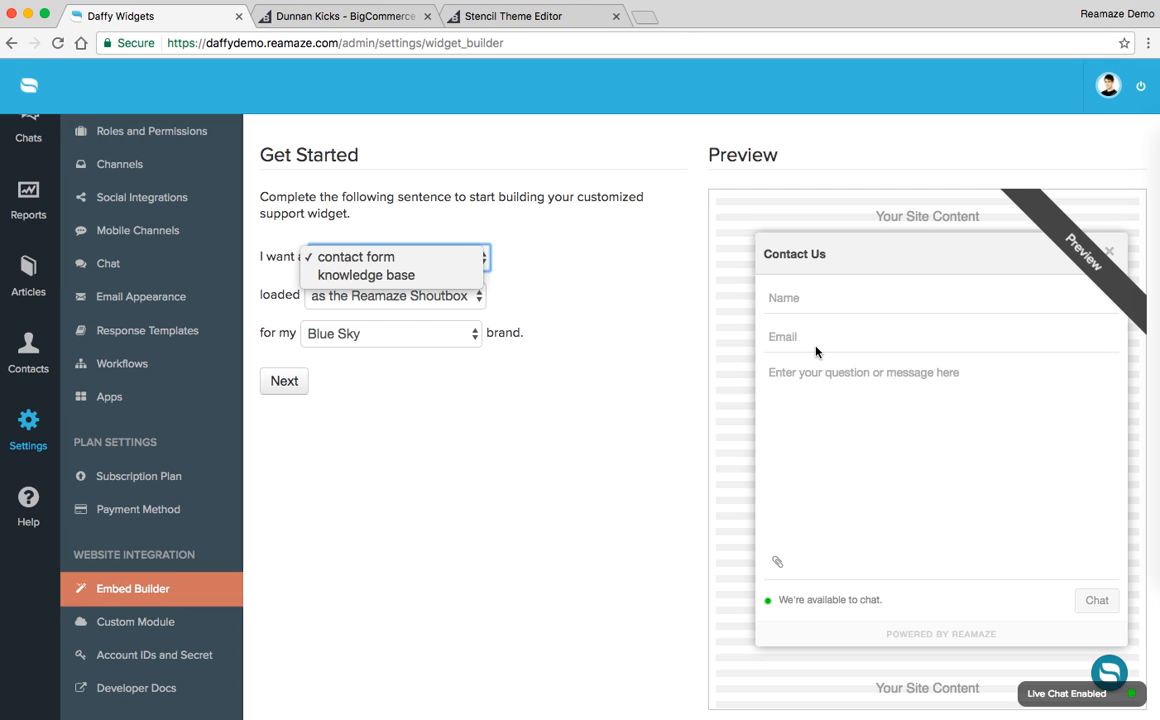
left_click(367, 278)
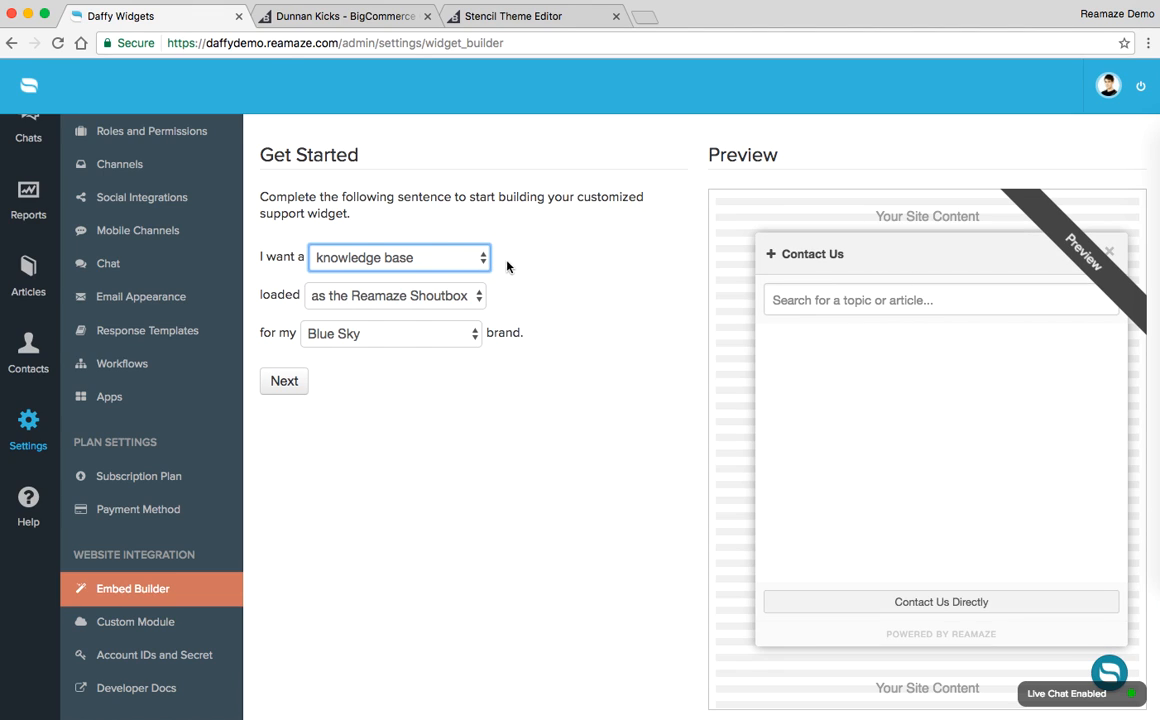
left_click(417, 259)
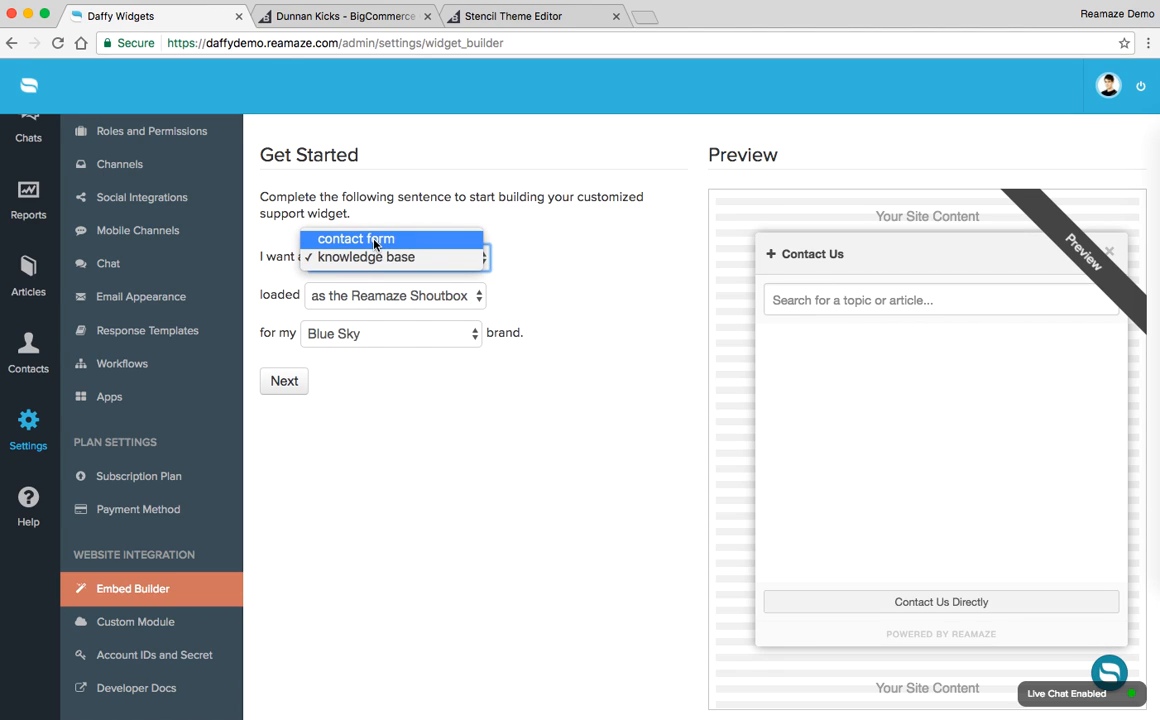
left_click(375, 244)
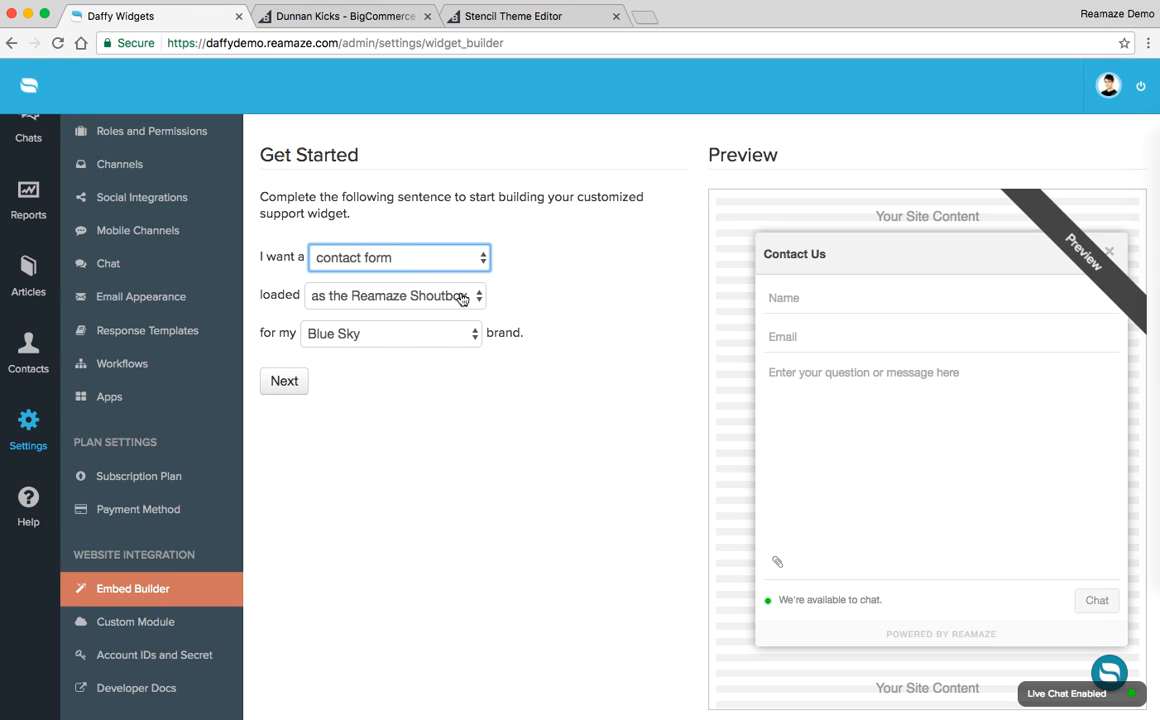
Step: Keep the widget loaded as the Reamaze Shoutbox, choose the Daffy Demo brand, and continue to the shoutbox customization
left_click(462, 296)
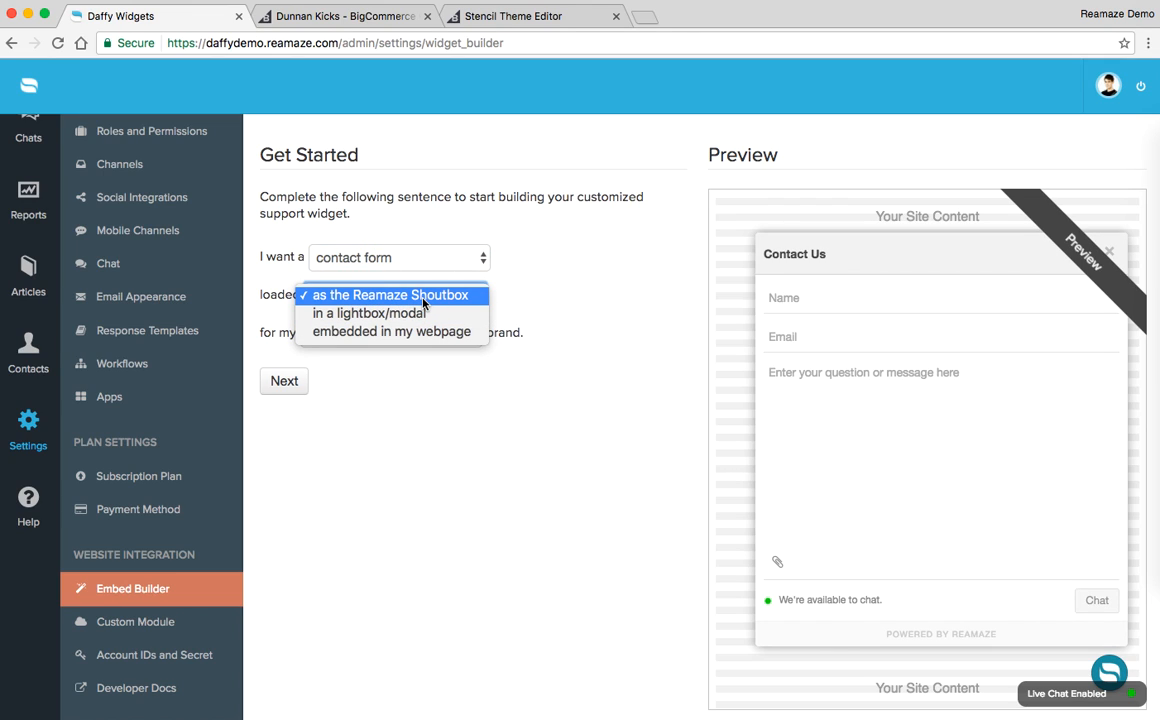
left_click(422, 476)
left_click(365, 334)
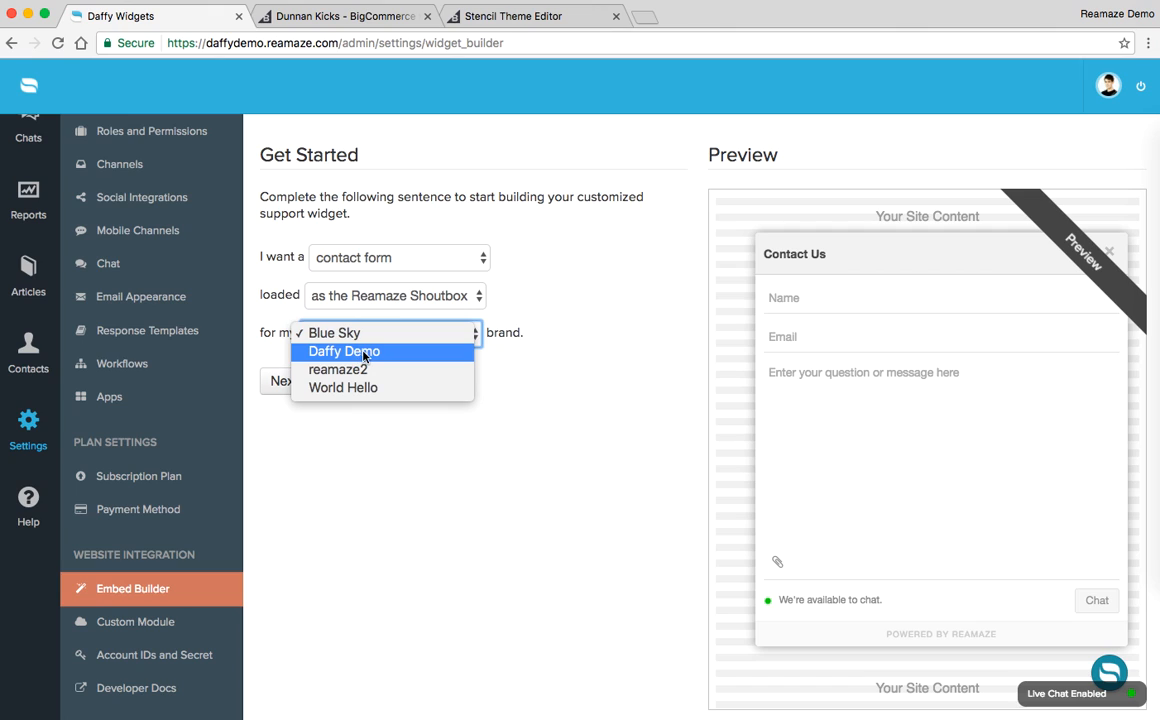
left_click(365, 352)
left_click(284, 381)
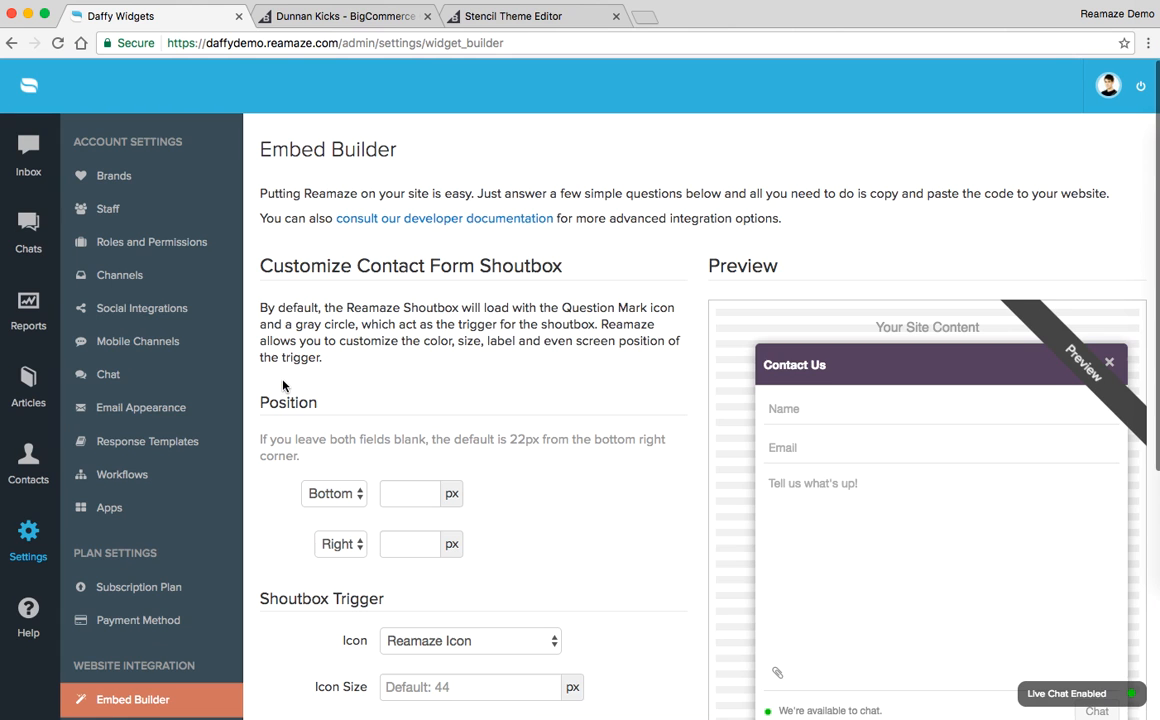
scroll(491, 367, "down", 5)
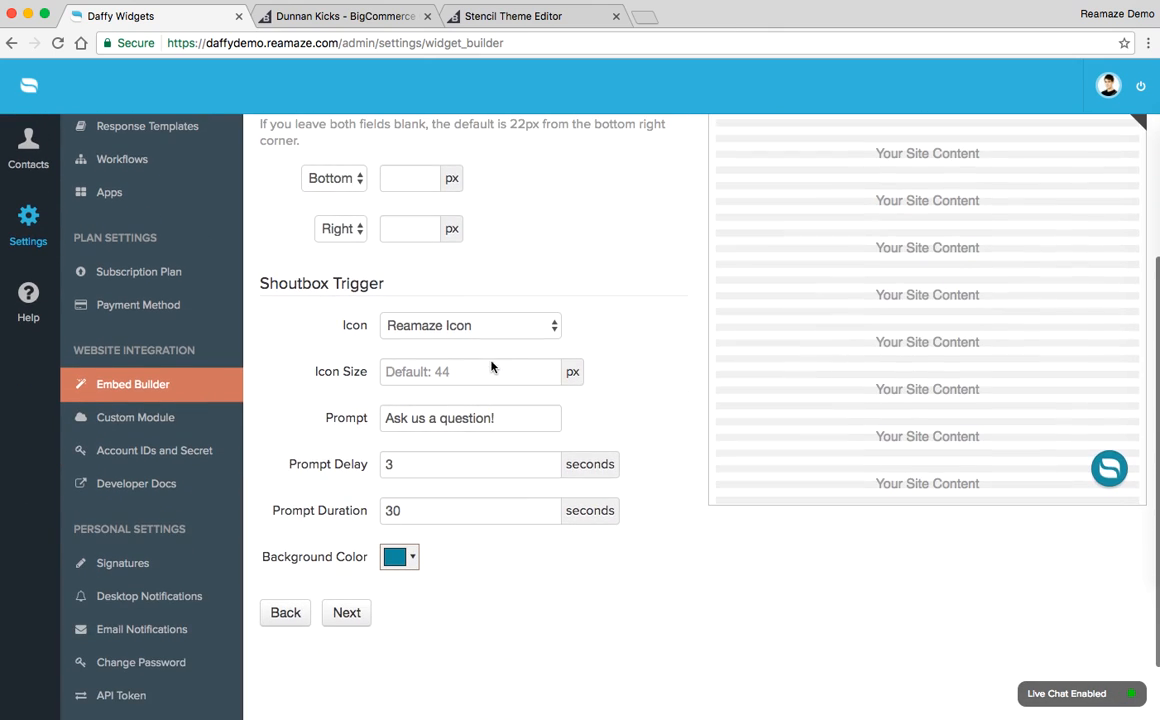
Step: Set the shoutbox trigger icon to Question Mark with an icon size of 55 px
left_click(501, 326)
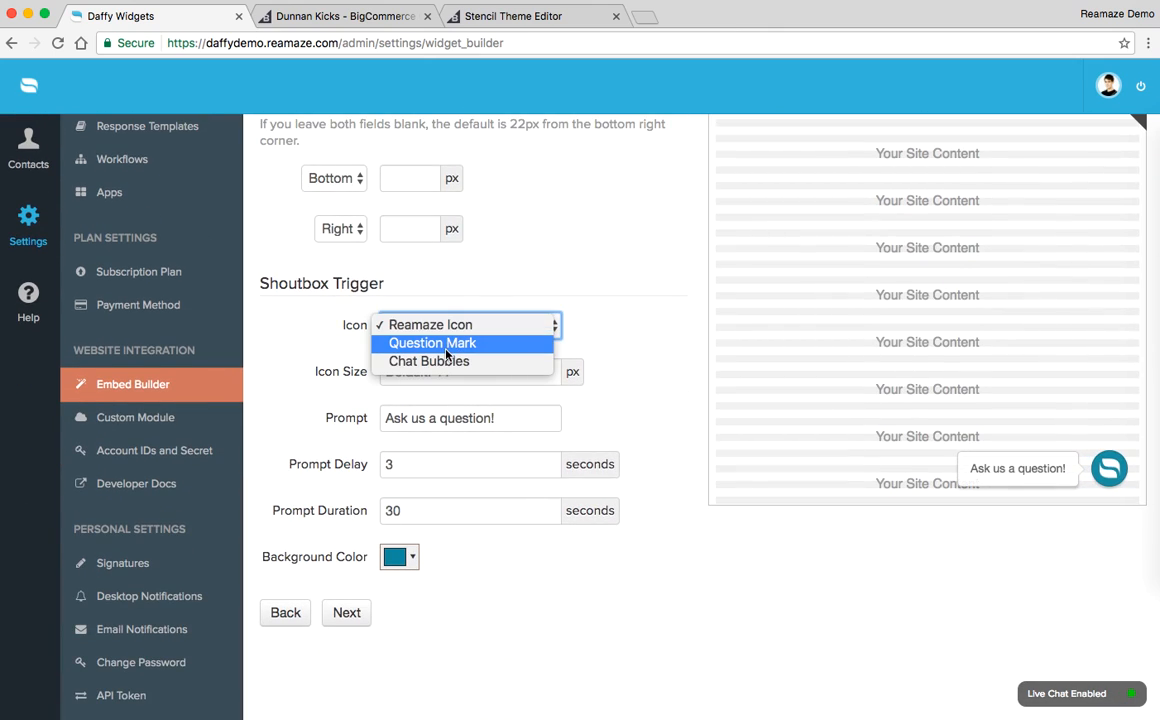
left_click(485, 343)
left_click(470, 373)
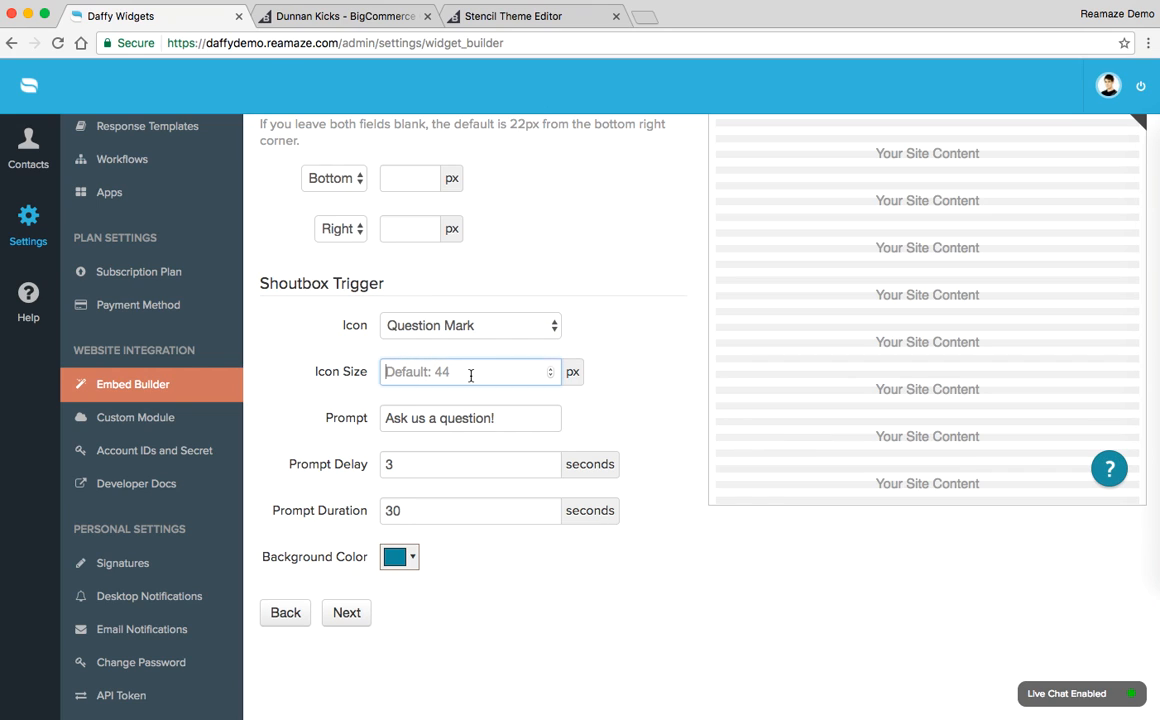
type("55")
Step: Replace the trigger's prompt text with "Contact us now!"
left_click_drag(501, 418, 383, 418)
key("BackSpace")
type("C")
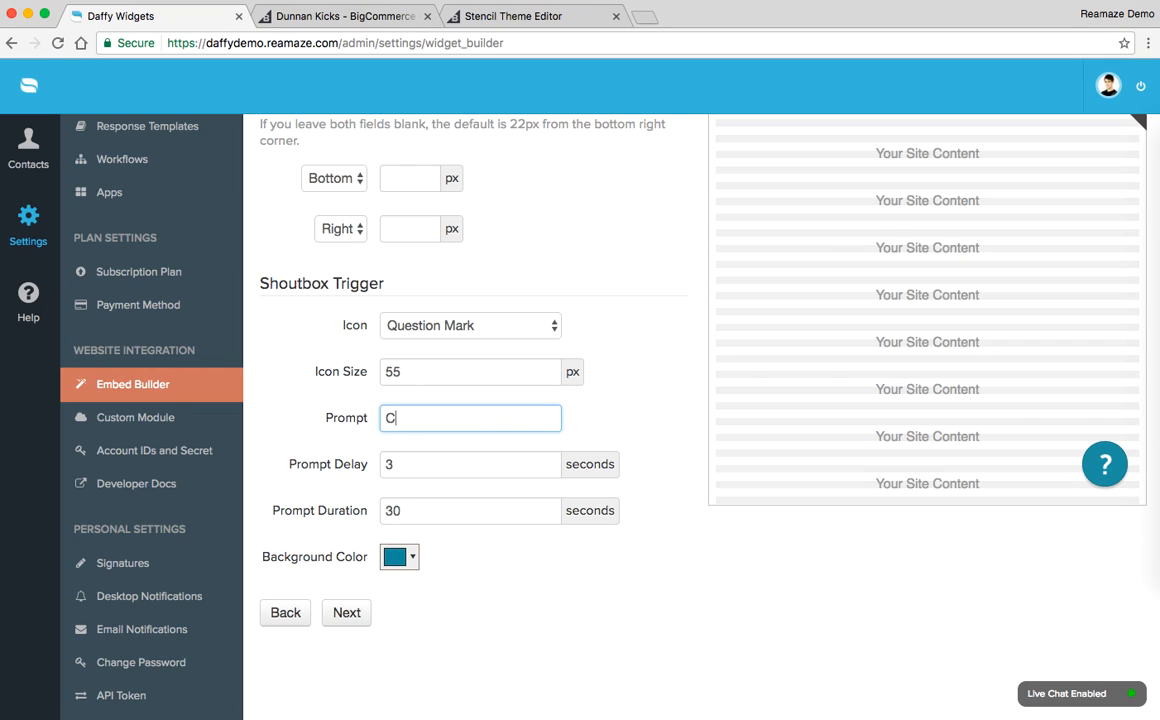
type("ontact us now!")
Step: Set the prompt delay to 2 seconds and the prompt duration to 45 seconds
double_click(419, 463)
type("2")
left_click(310, 510)
type("45")
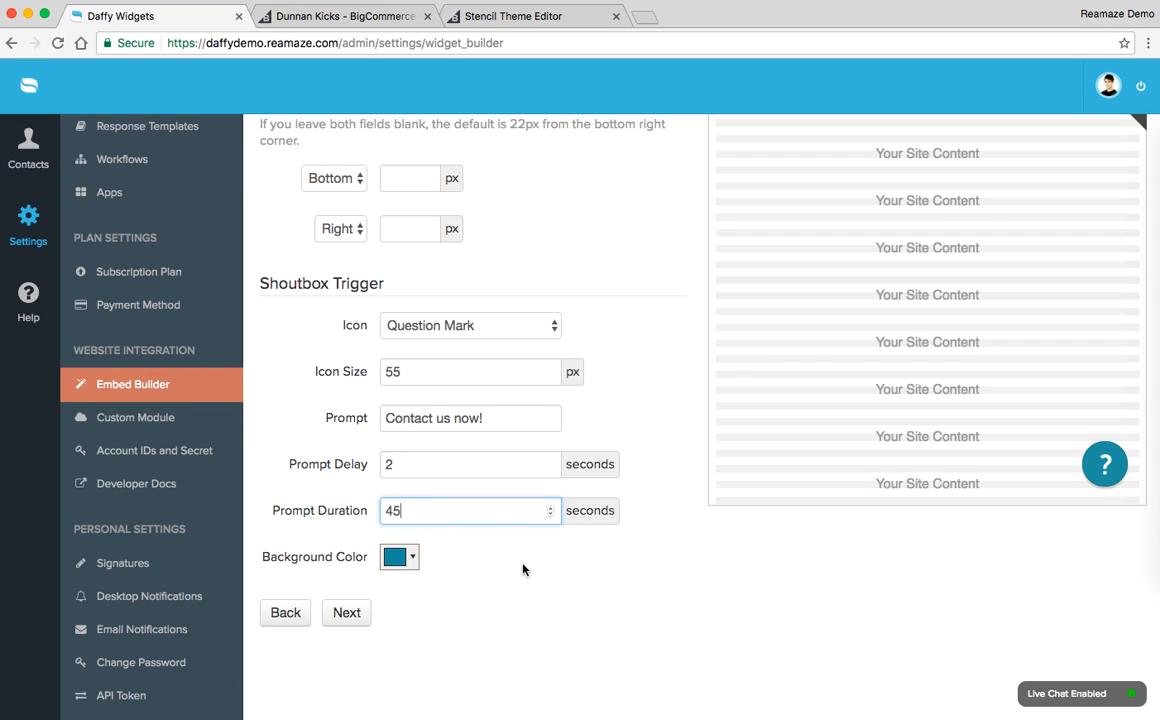
Step: Set the trigger's background color to bright green, rgb(0, 255, 16), and continue to the custom contact form fields
left_click(411, 558)
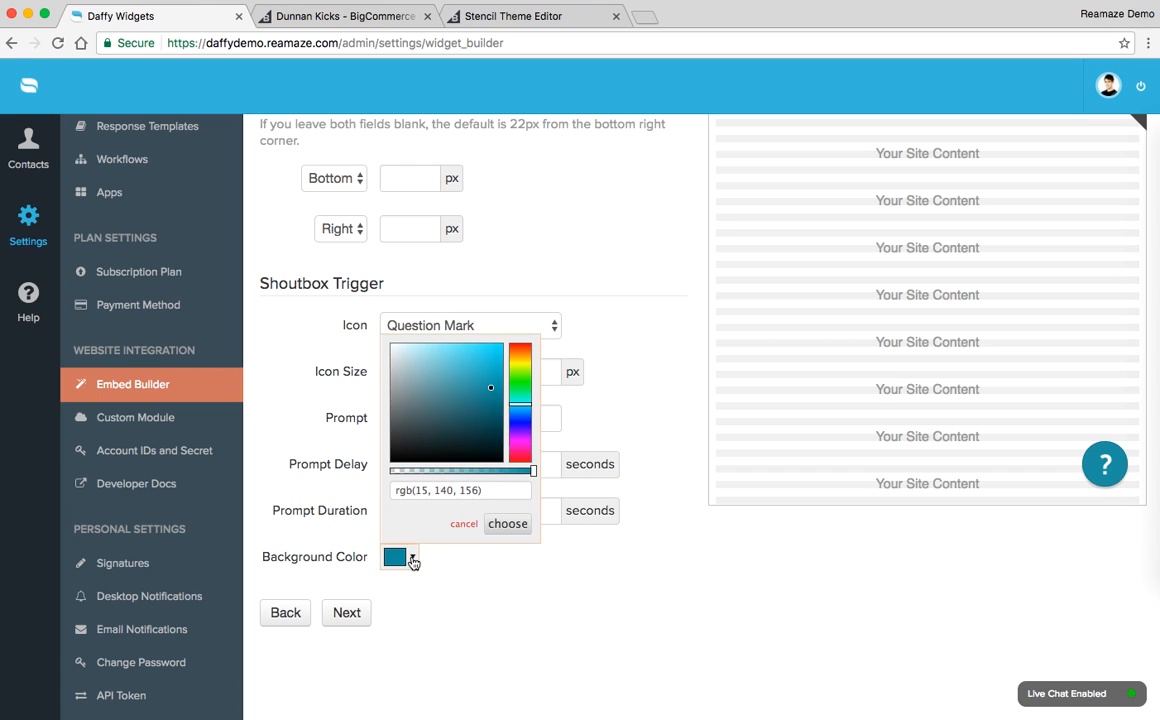
left_click(519, 383)
left_click_drag(466, 383, 517, 323)
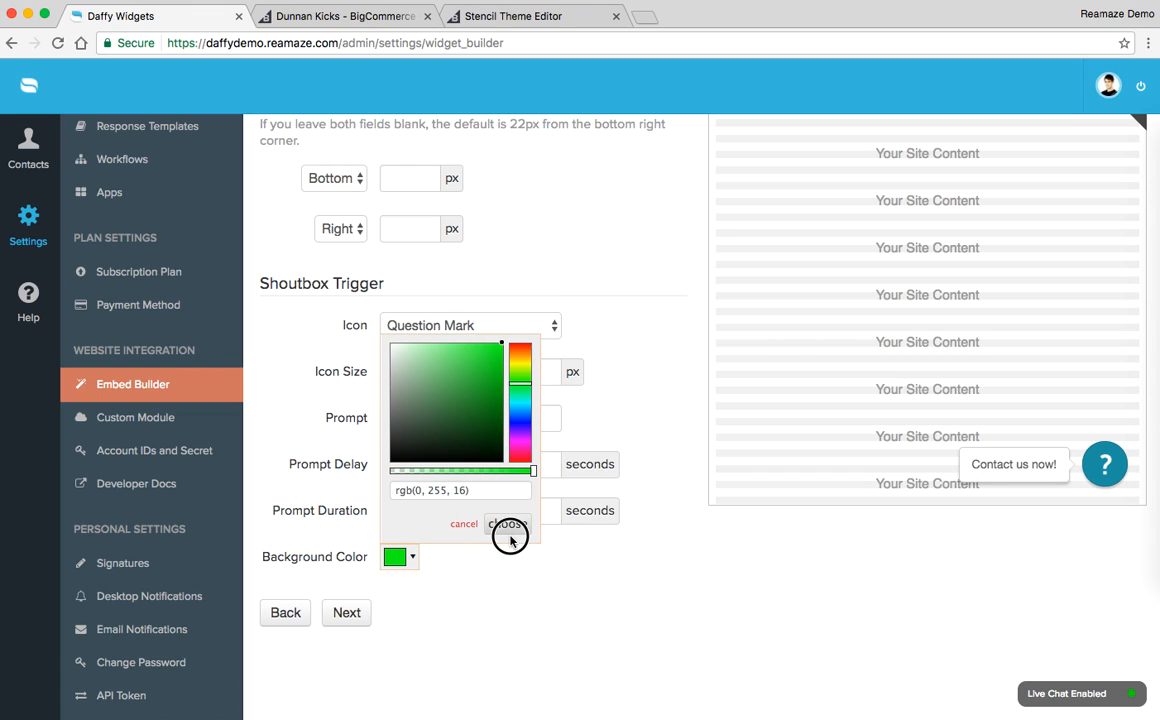
left_click(510, 524)
scroll(766, 588, "down", 2)
left_click(346, 523)
Step: Define the first custom field as a dropdown named "Who are you trying to reach?" with the options Shipping, Support, Sales
scroll(358, 530, "down", 5)
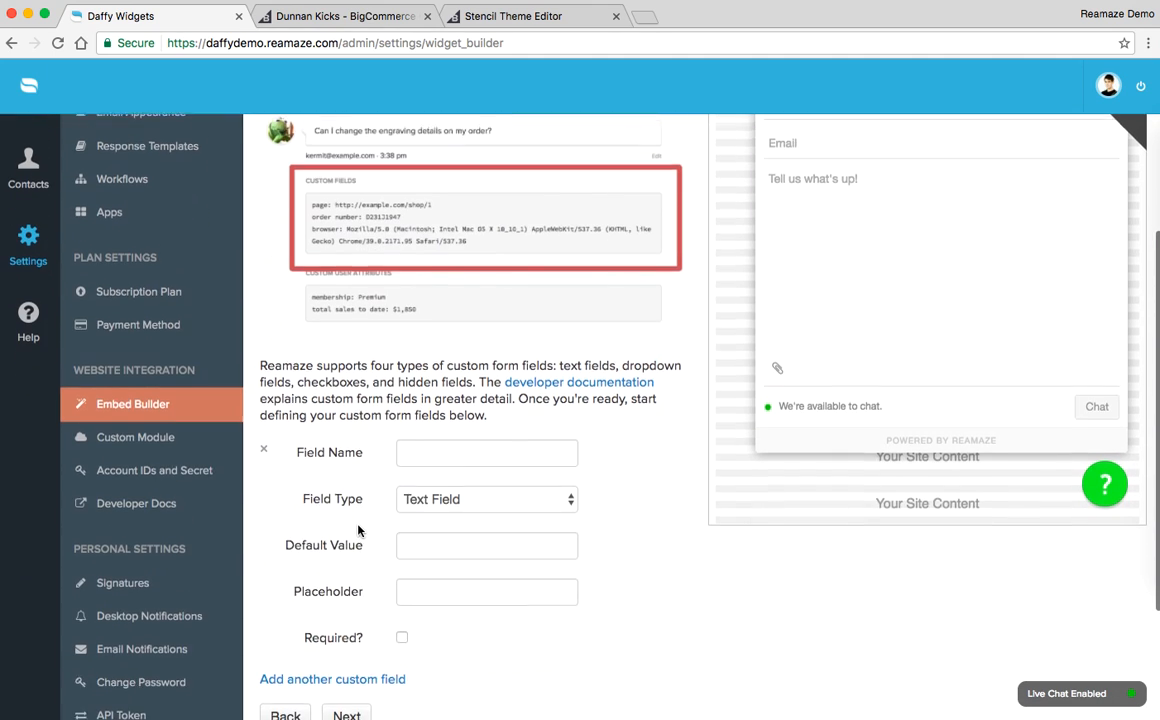
scroll(358, 530, "up", 2)
scroll(358, 530, "down", 3)
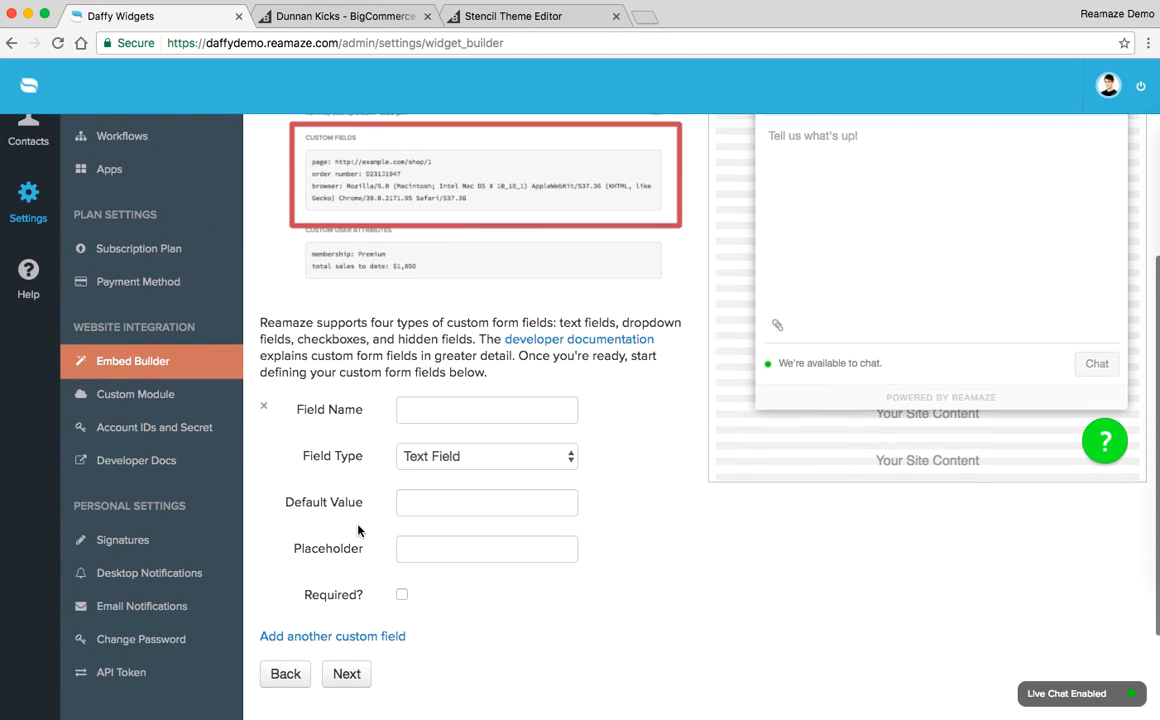
left_click(477, 458)
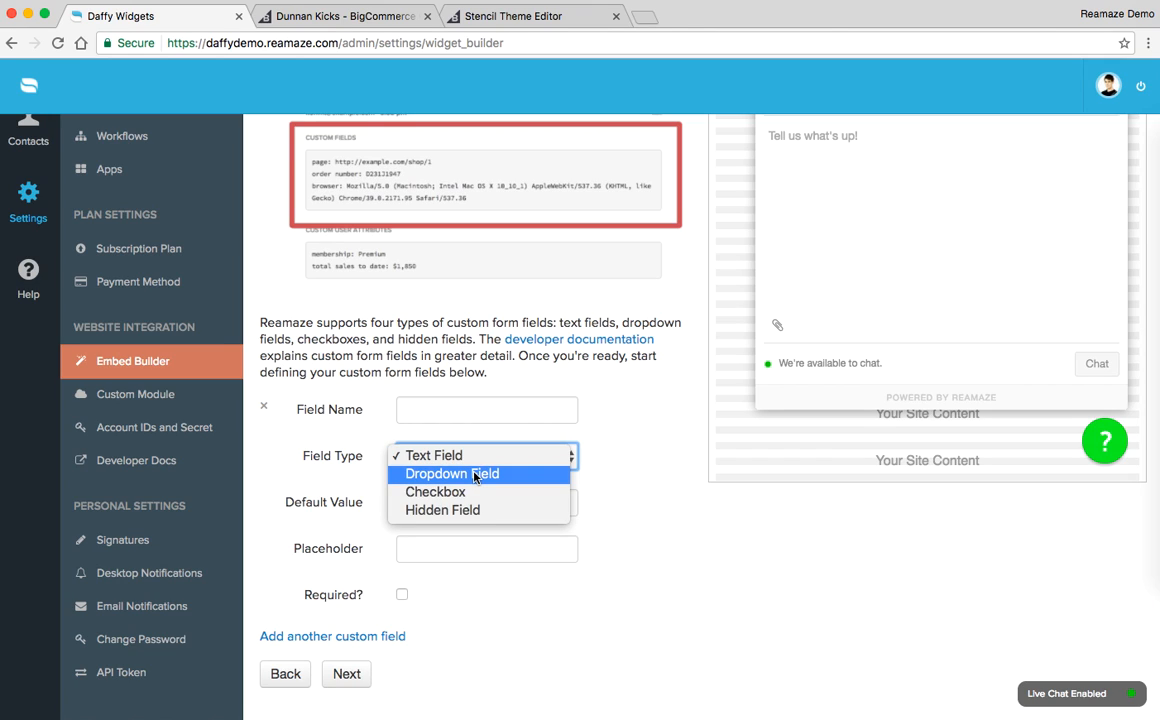
left_click(470, 474)
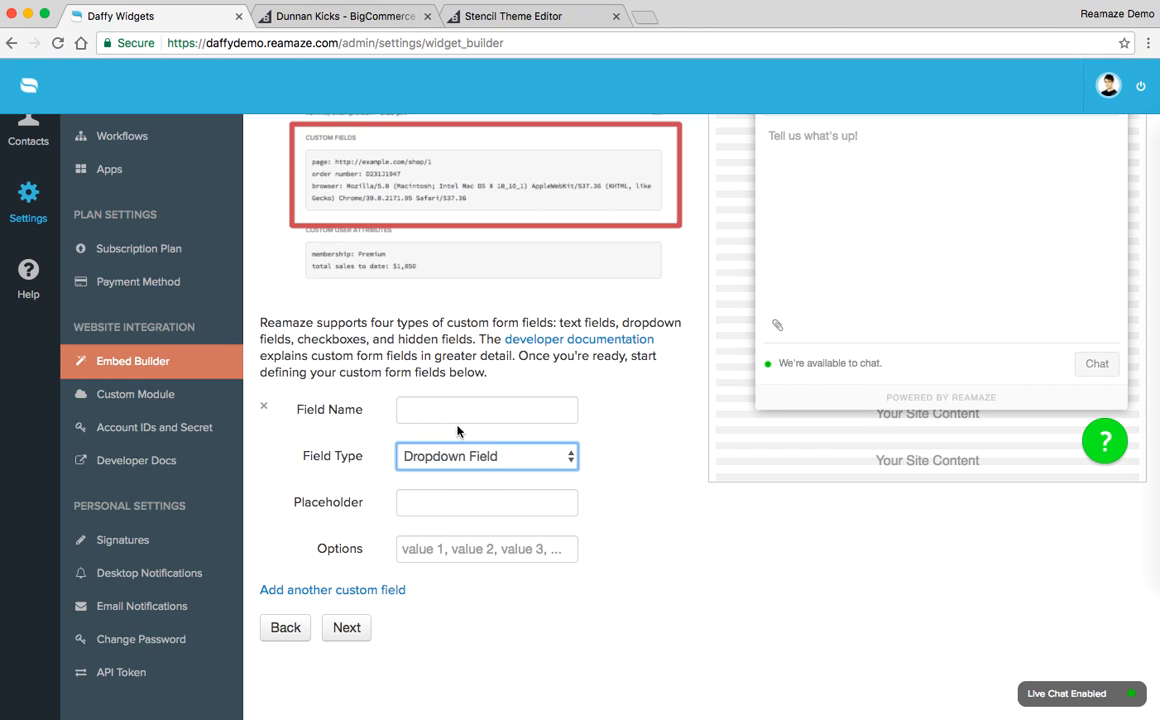
left_click(461, 544)
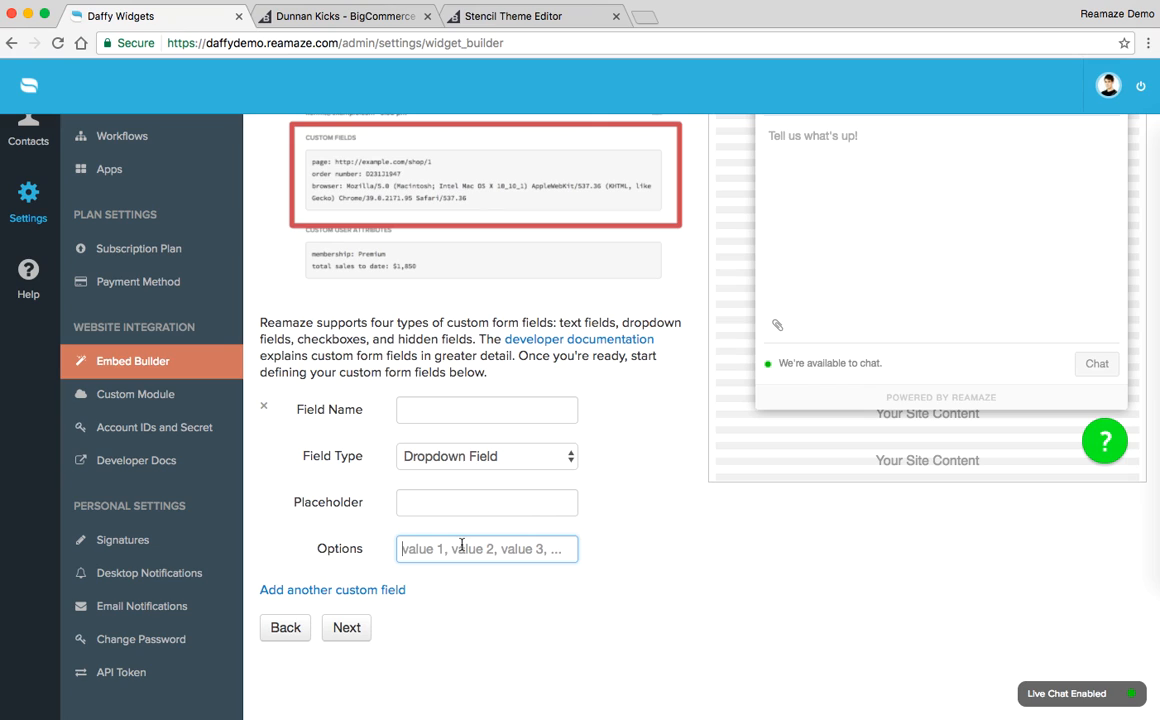
type("Shppping, Support, Sales")
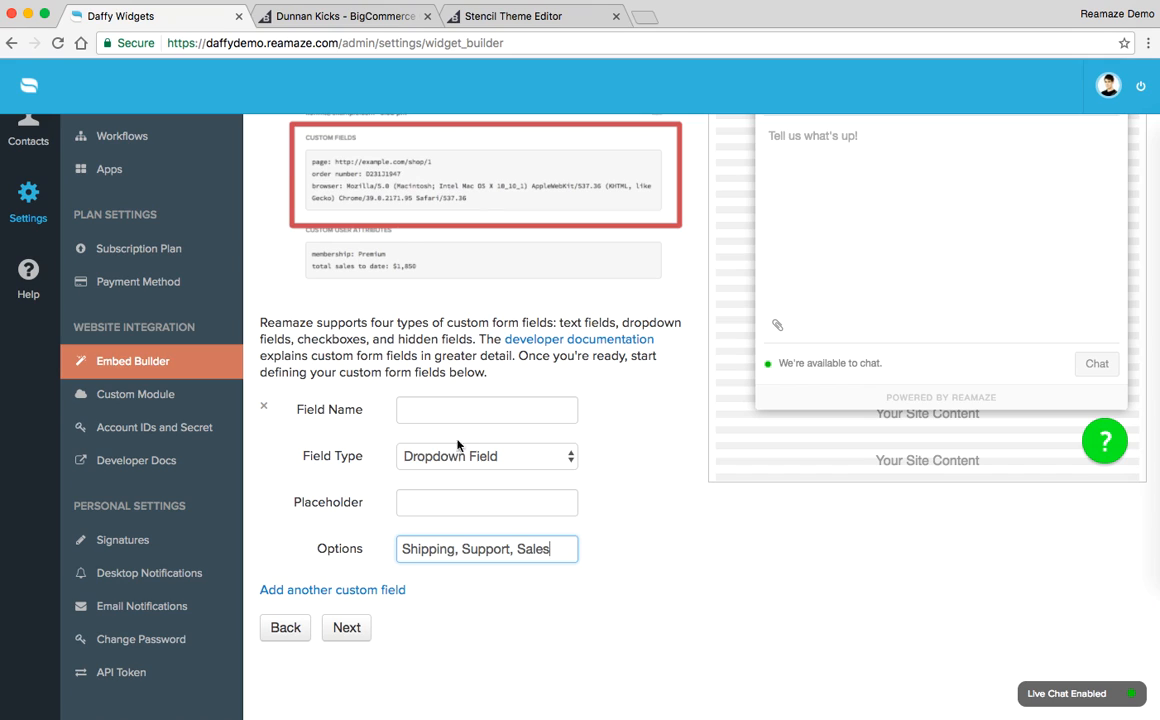
left_click(479, 408)
type("Who are you trying to reach?")
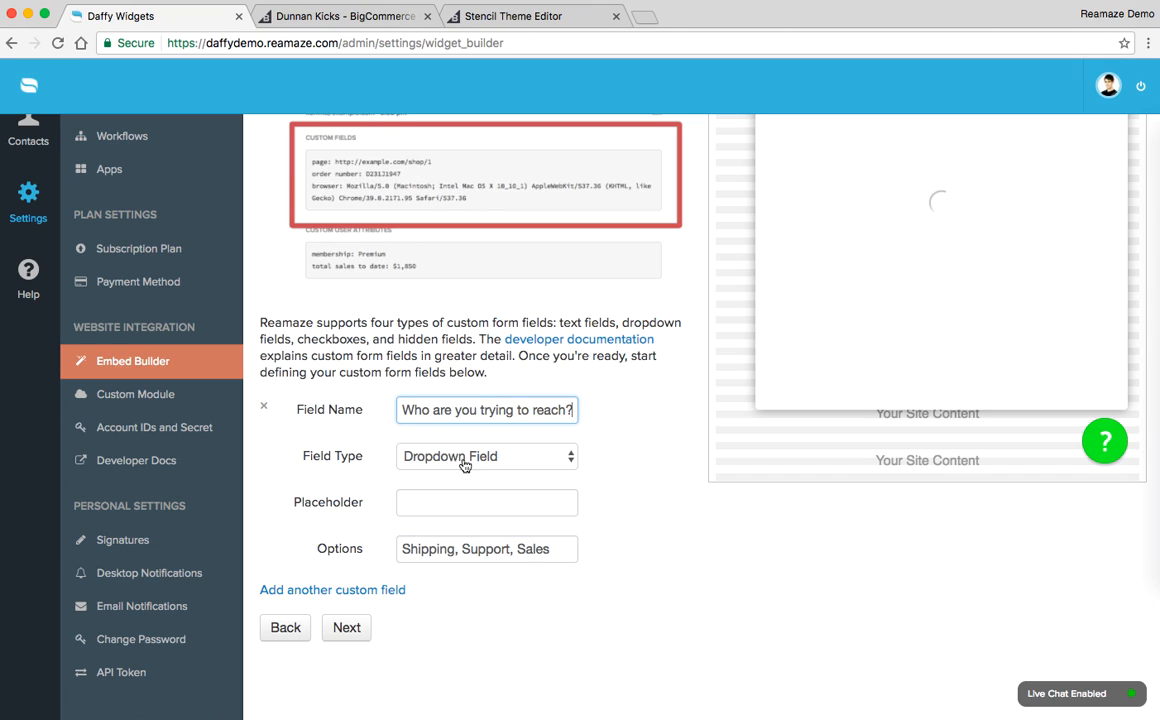
Step: Add a second custom field, a text field named "Order ID:"
left_click(332, 589)
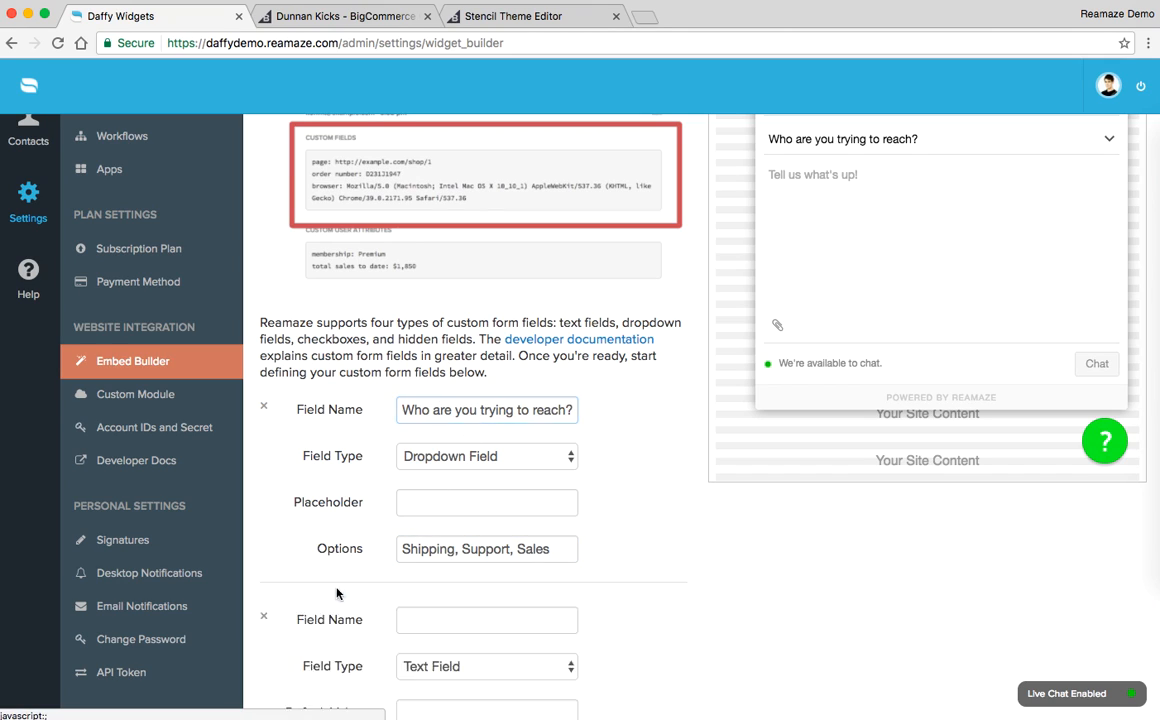
scroll(457, 466, "down", 5)
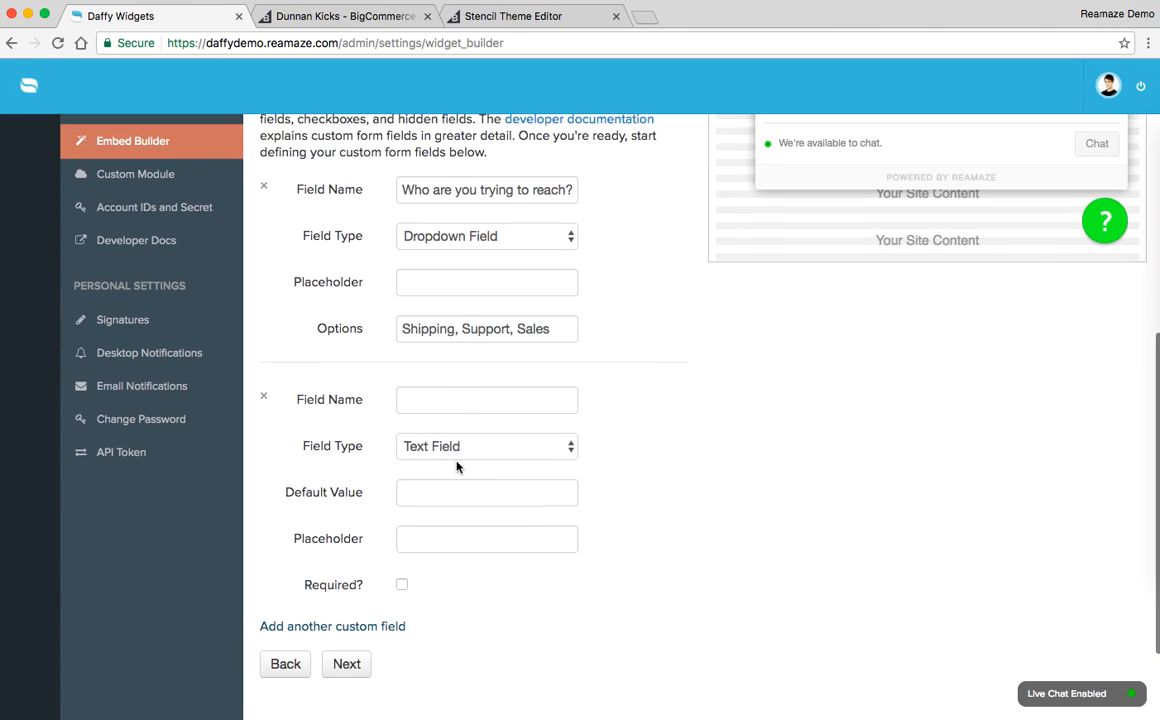
left_click(461, 403)
type("Order I")
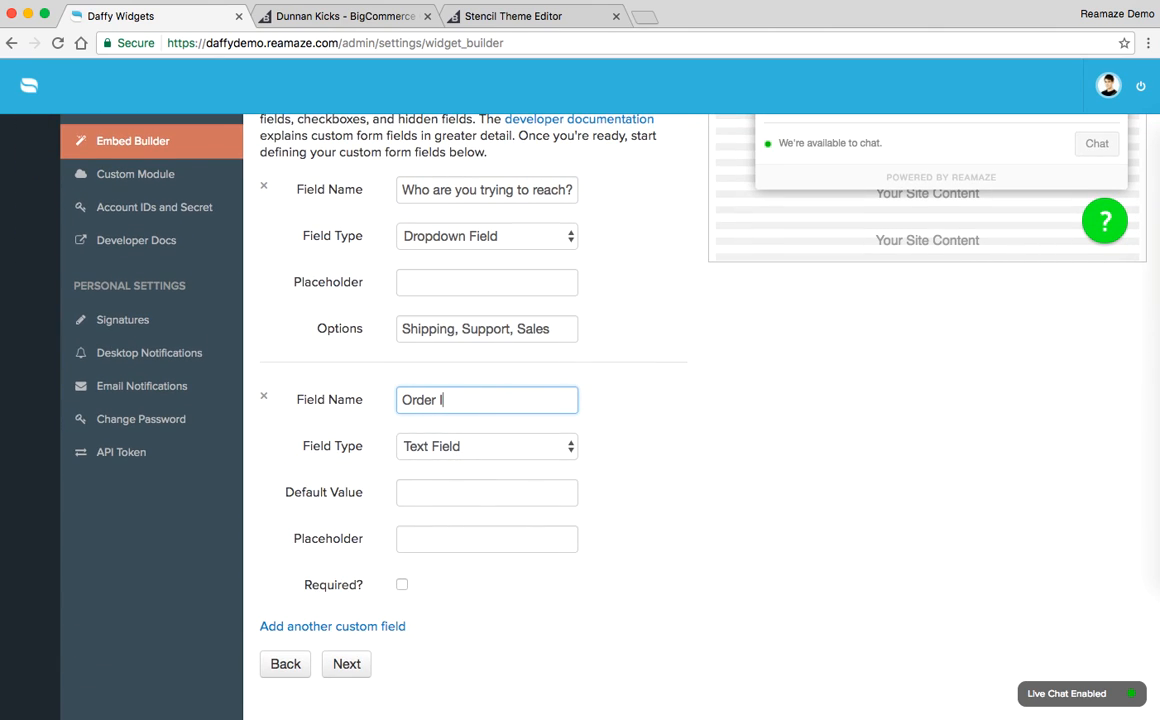
type("D:")
scroll(780, 230, "up", 5)
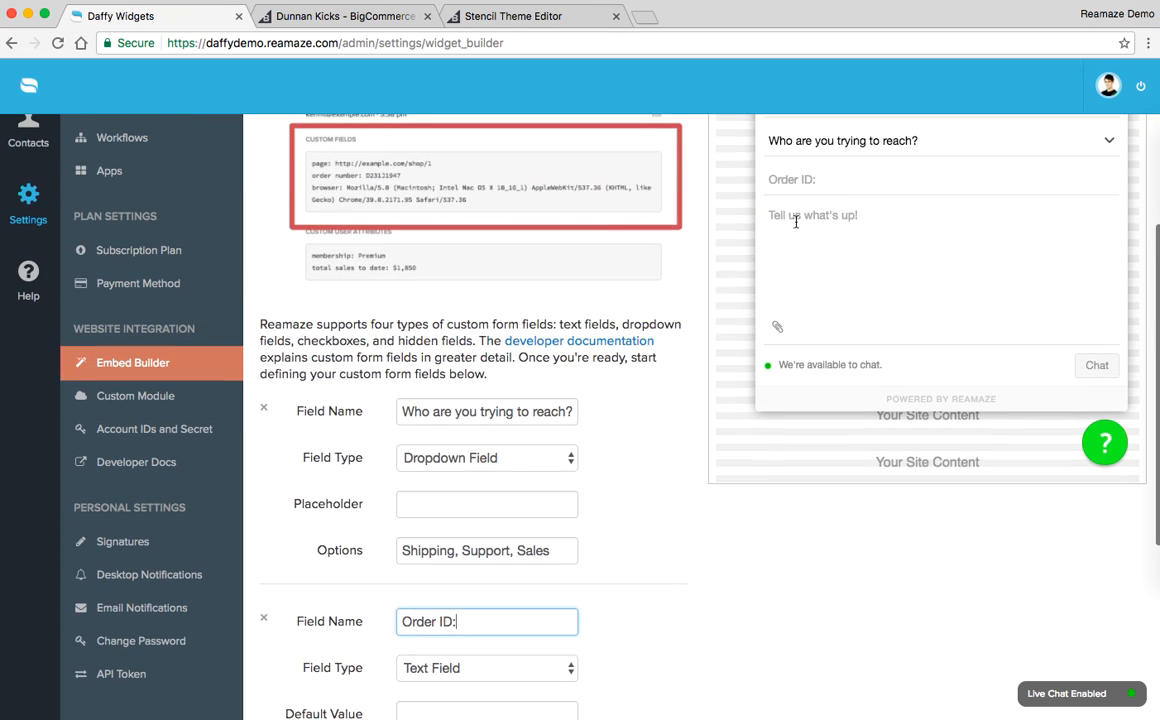
Step: Make the "Order ID:" custom field required
scroll(609, 335, "down", 5)
left_click(435, 480)
left_click(403, 525)
scroll(805, 505, "up", 8)
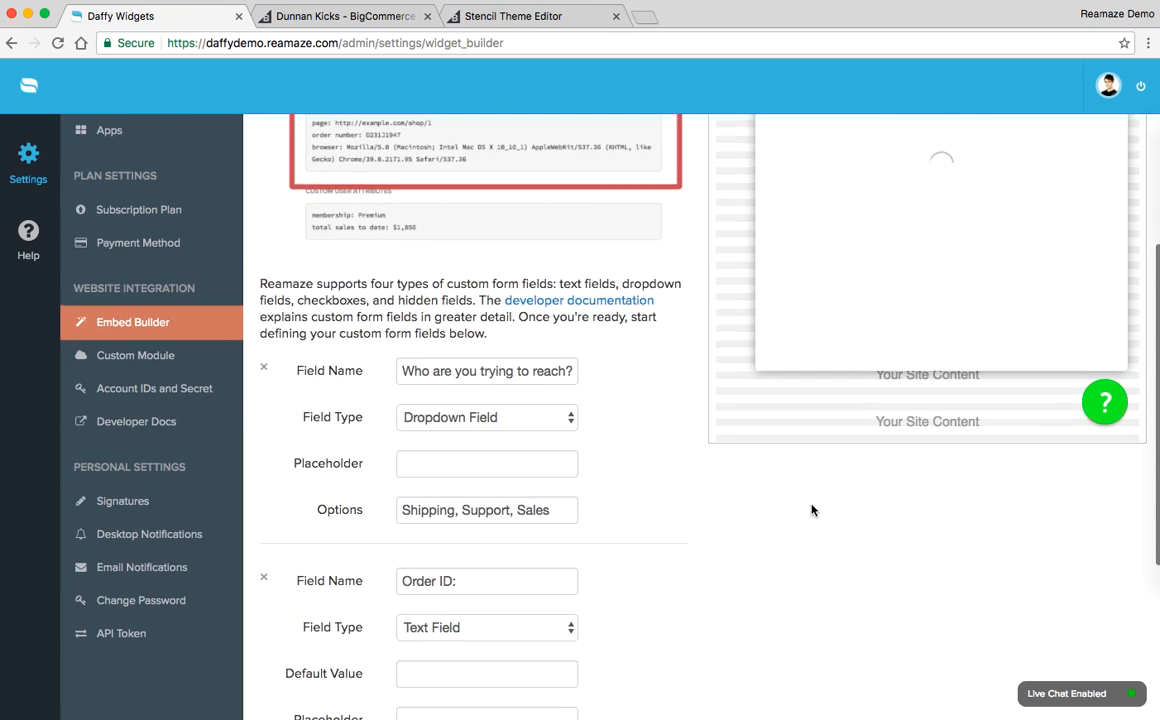
scroll(811, 508, "down", 10)
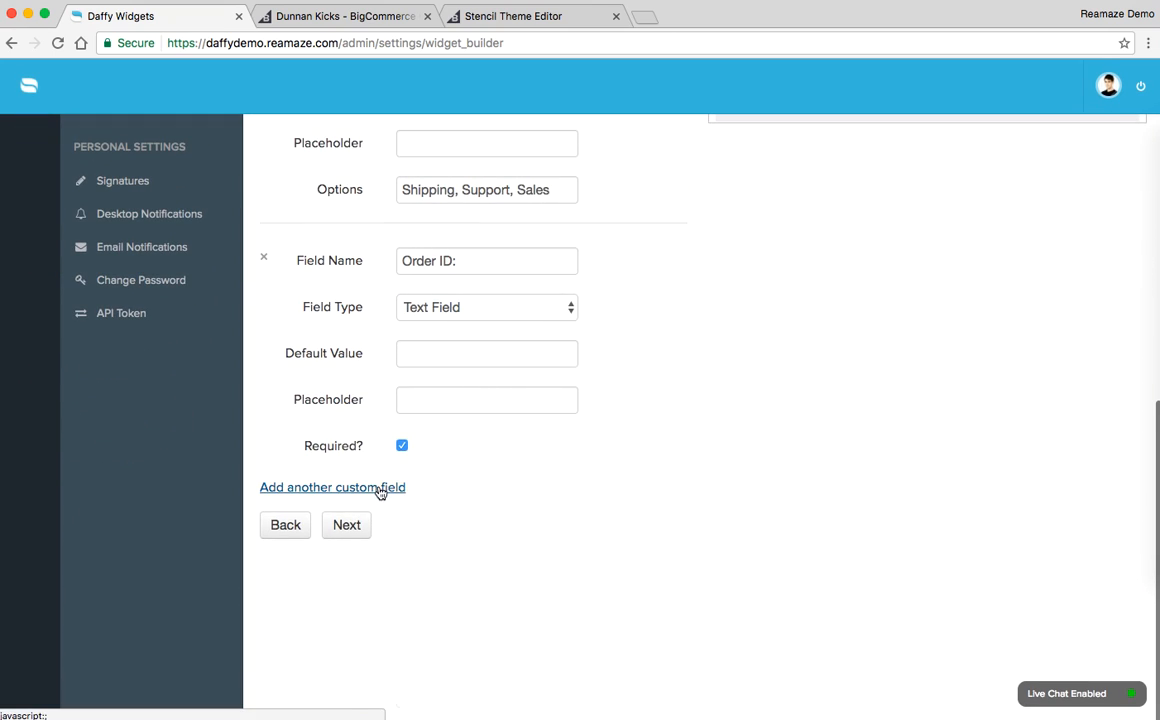
Step: Add a third custom field of the Hidden Field type named "Location"
left_click(383, 487)
scroll(544, 445, "down", 4)
left_click(544, 388)
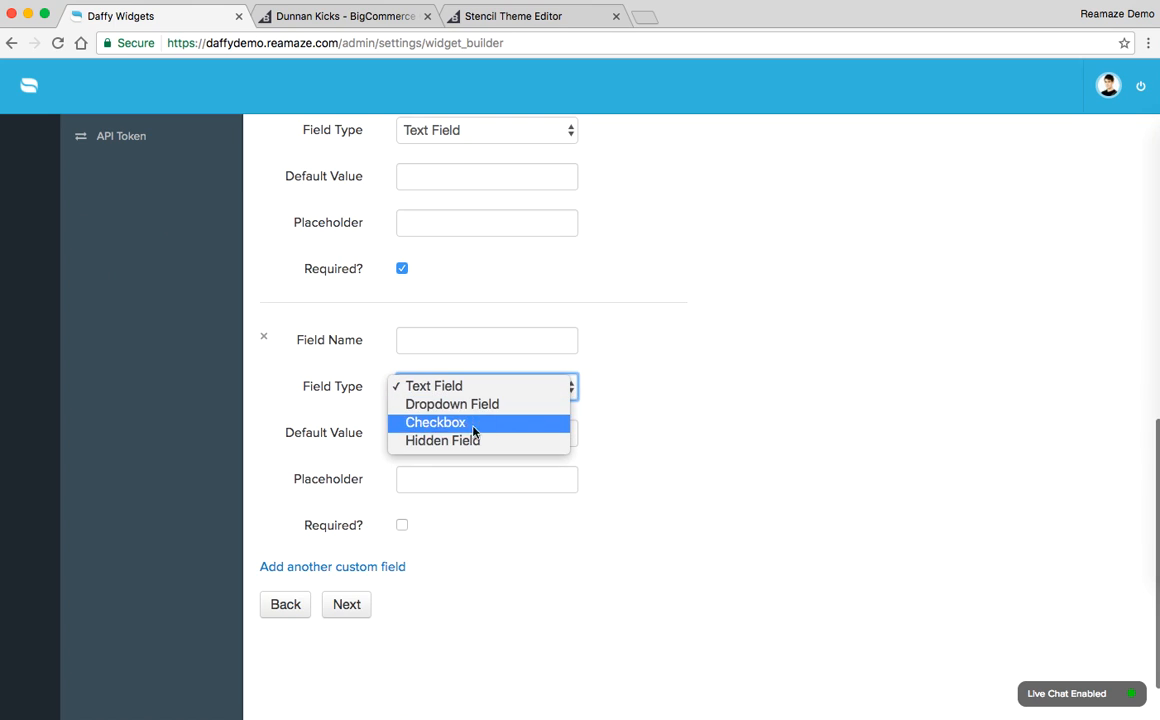
left_click(471, 441)
left_click(459, 337)
type("Location")
Step: Remove the colon from the second custom field's name so it reads "Order ID"
scroll(583, 510, "up", 4)
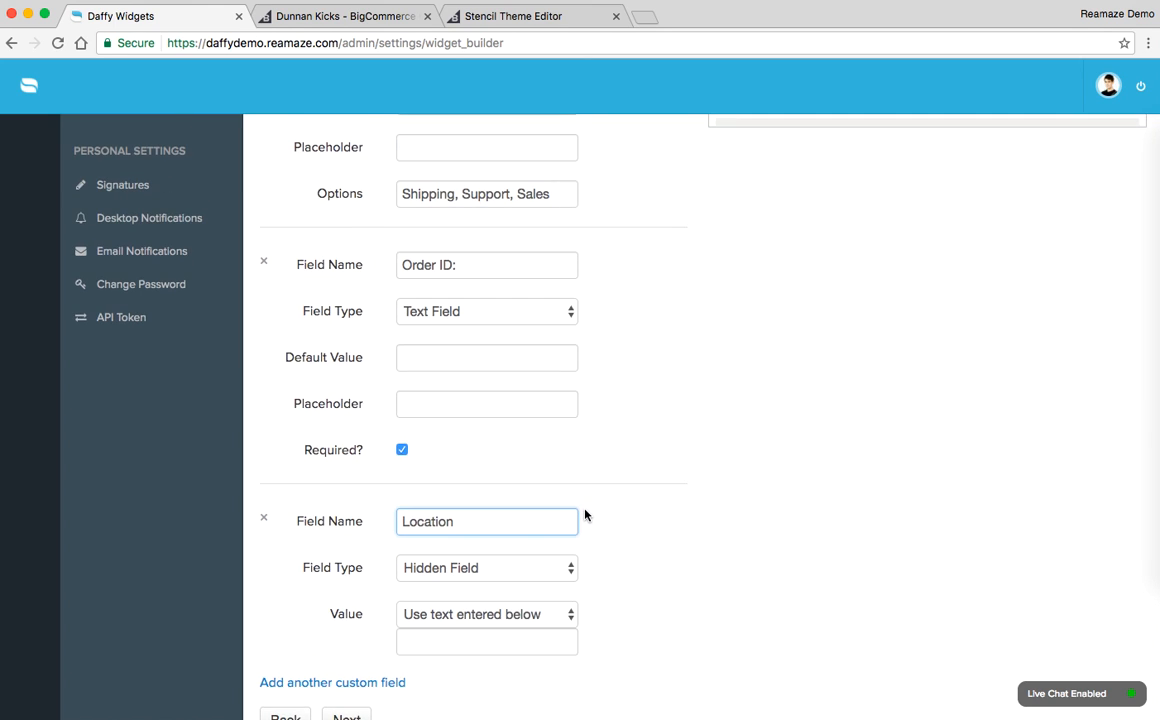
left_click(479, 262)
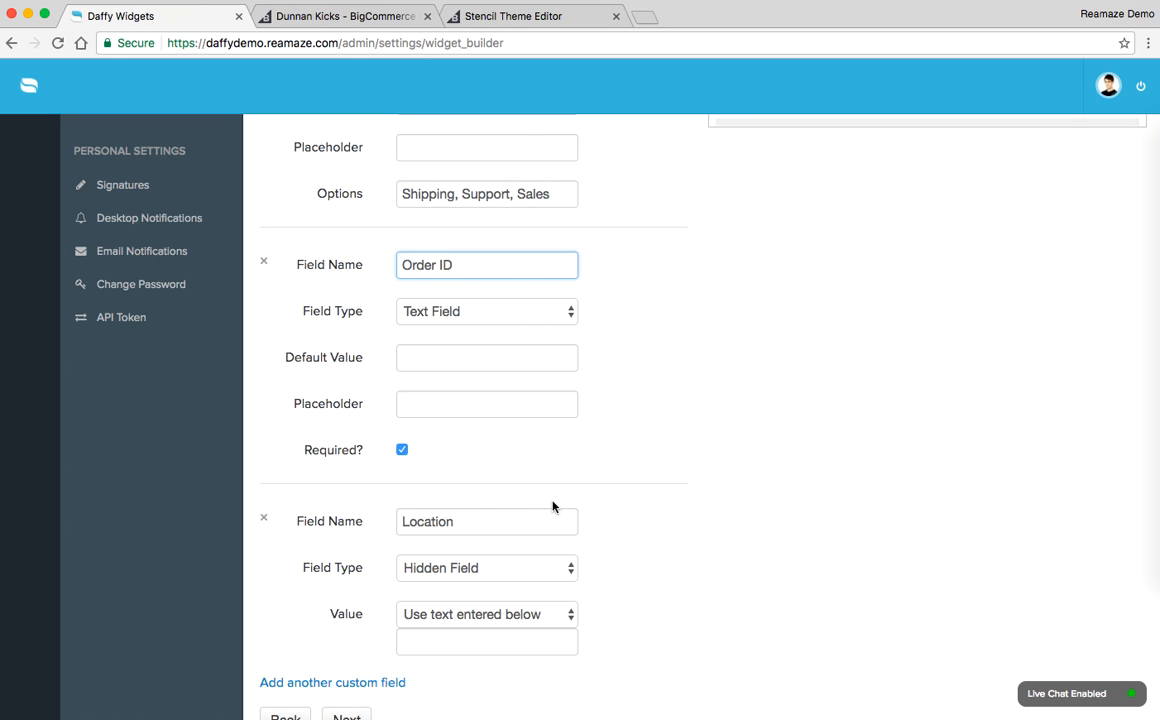
scroll(522, 402, "down", 4)
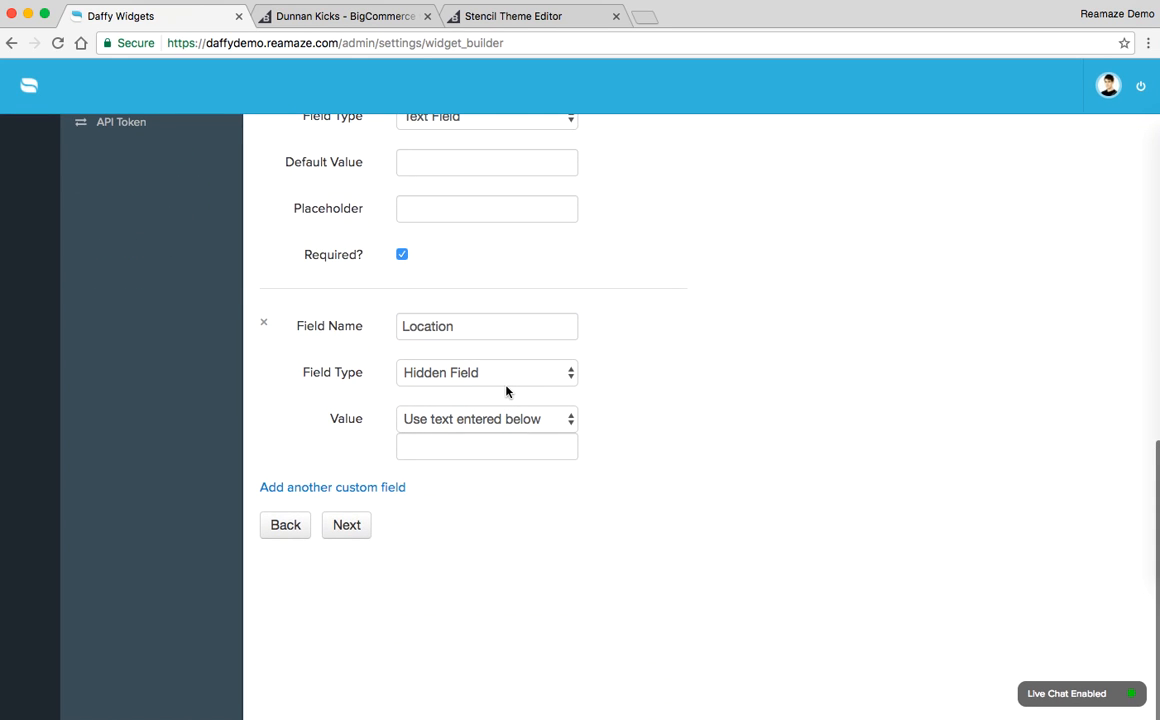
Step: Set the Location field's value to the URL of the customer's current webpage and continue to the generated embed code
left_click(458, 418)
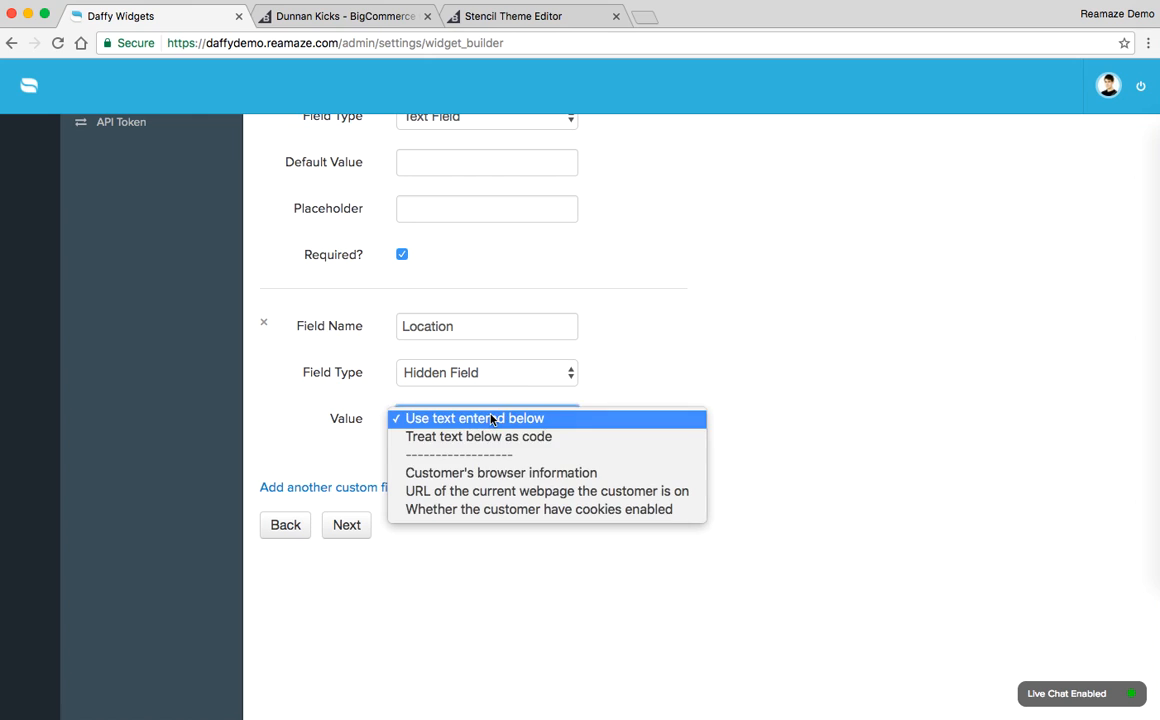
left_click(471, 491)
scroll(743, 546, "up", 10)
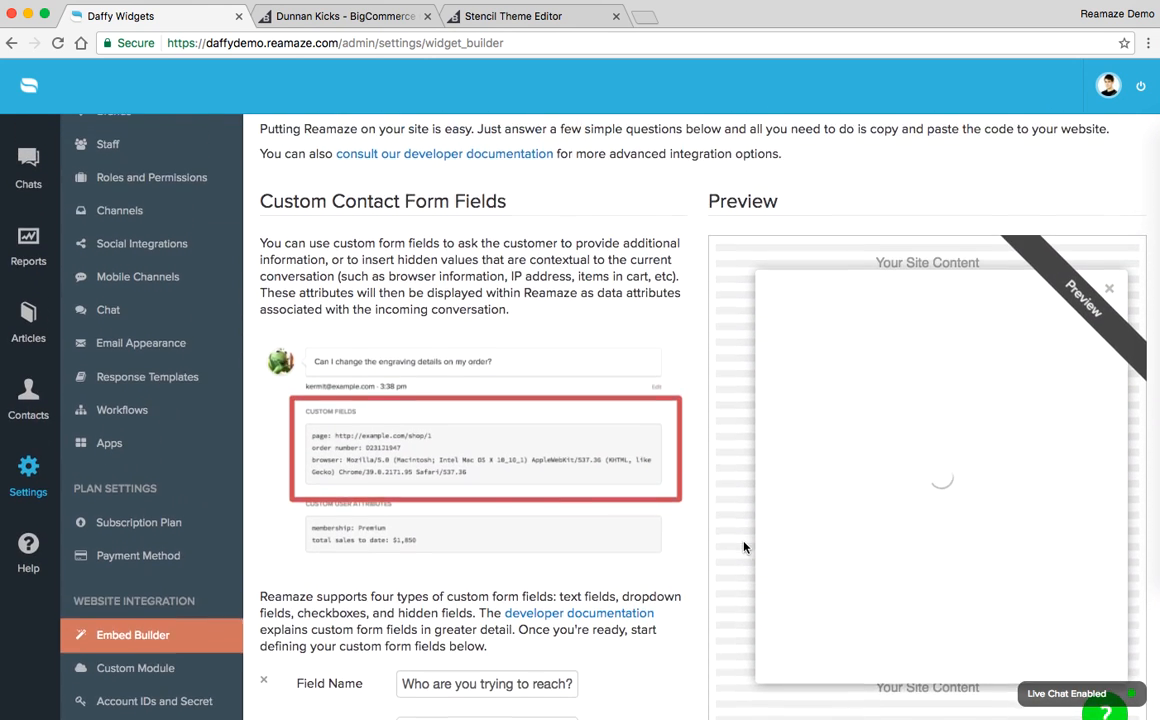
scroll(743, 546, "down", 10)
scroll(743, 546, "down", 3)
left_click(350, 524)
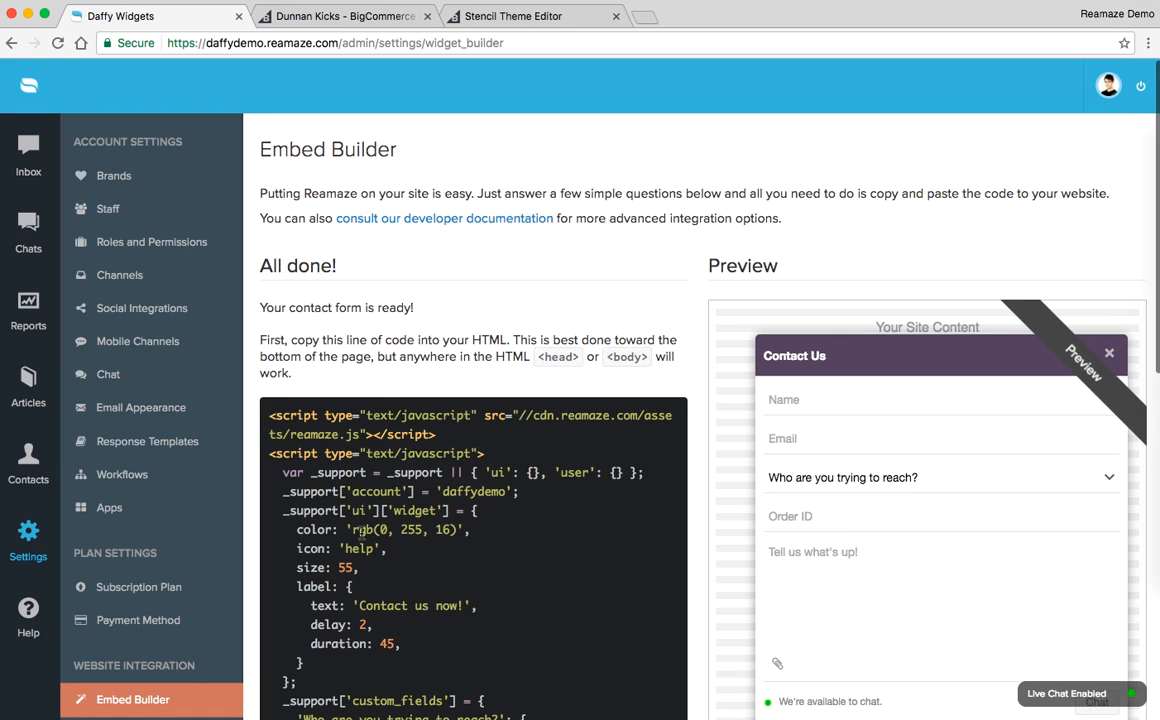
Step: Copy the entire generated embed code, through the final closing script tag
scroll(358, 532, "down", 5)
left_click_drag(270, 172, 378, 402)
key("super+c")
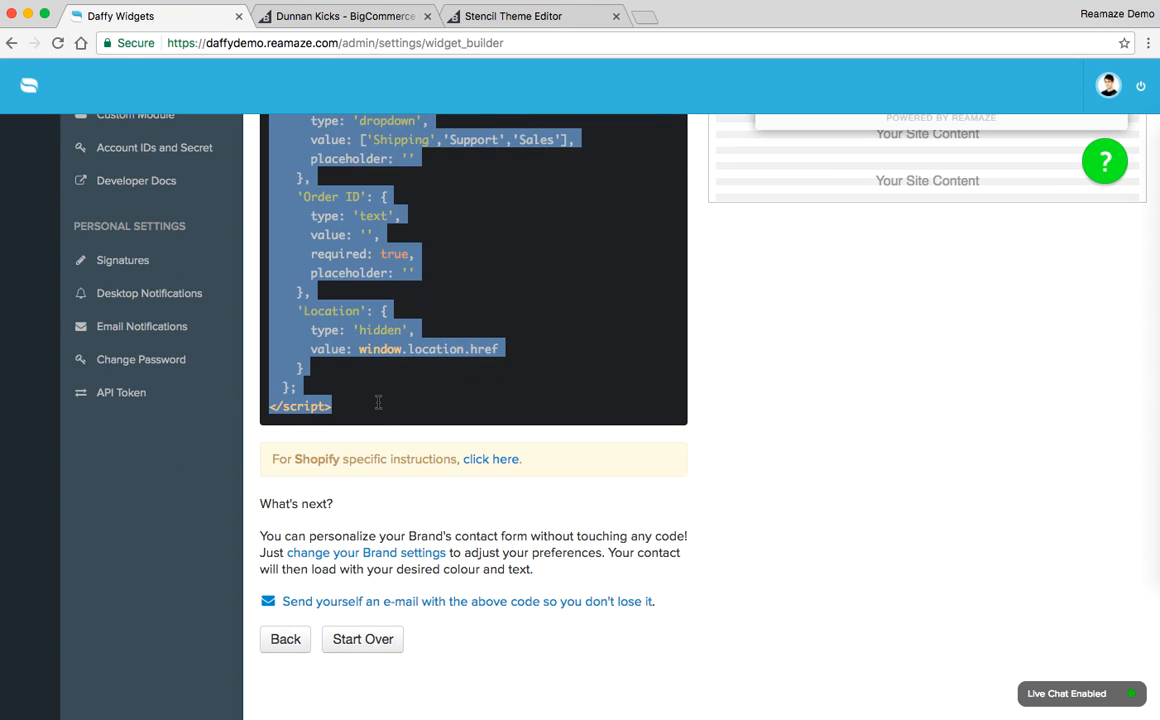
scroll(378, 402, "up", 5)
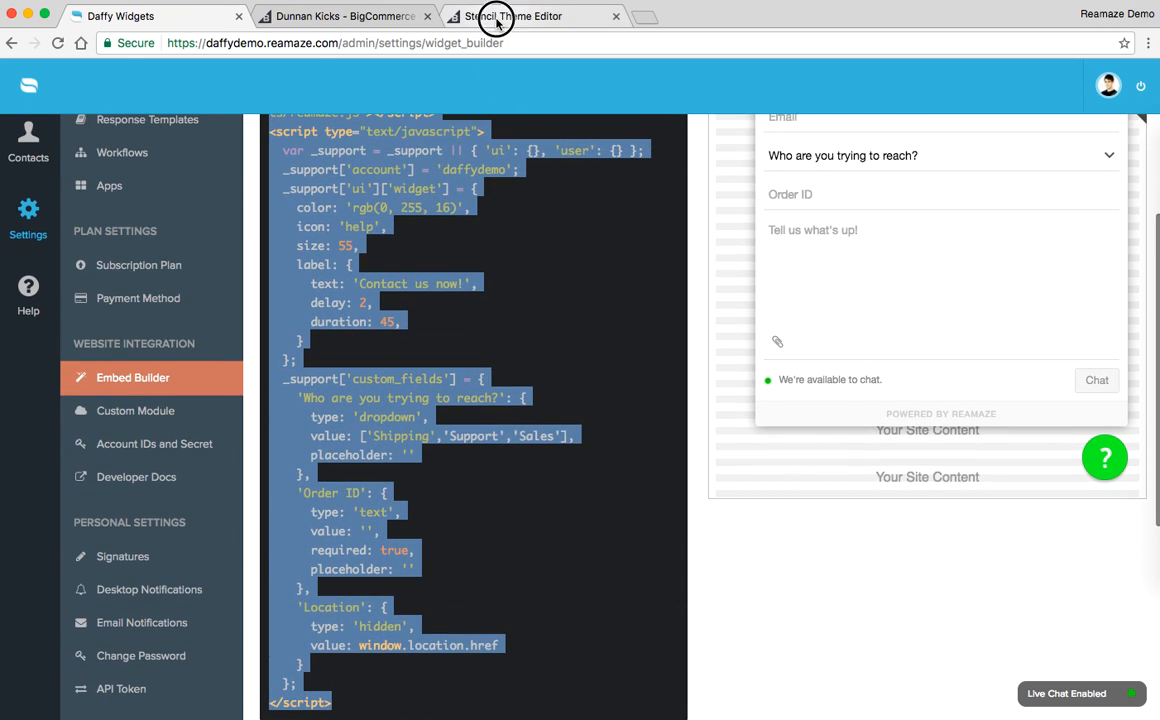
Step: Switch to the Stencil Theme Editor and paste the embed code into the blank area above </head> in base.html
left_click(497, 17)
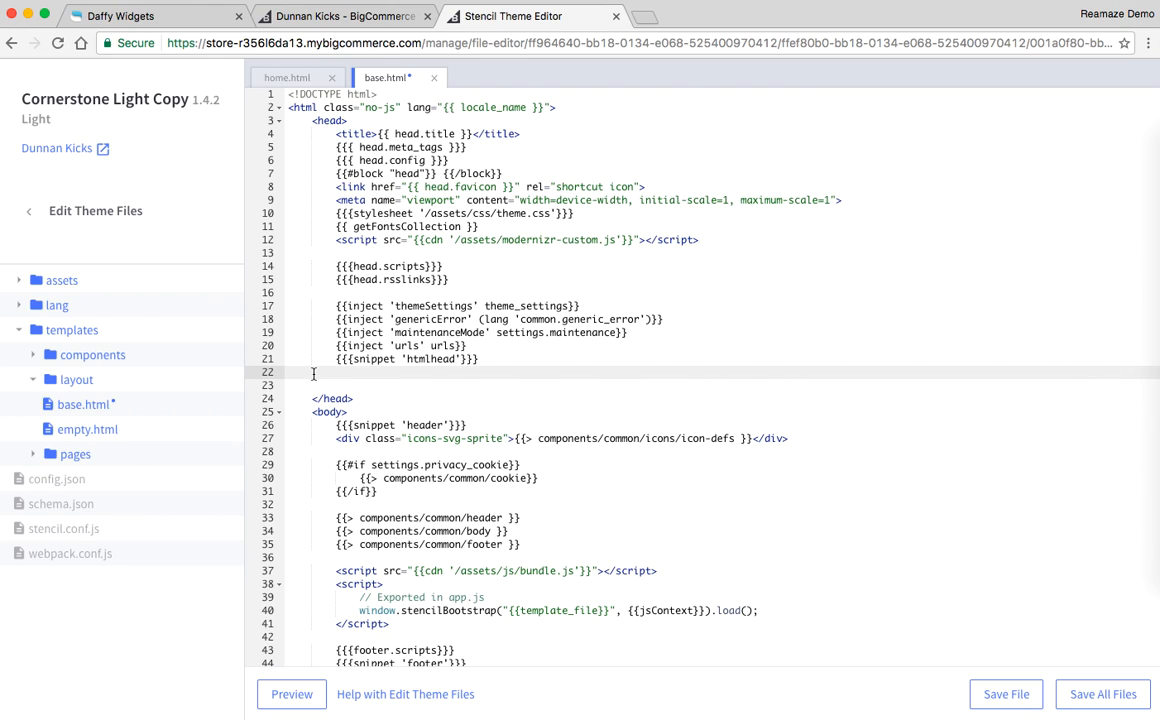
key("Left")
key("Down")
key("super+v")
scroll(317, 336, "up", 3)
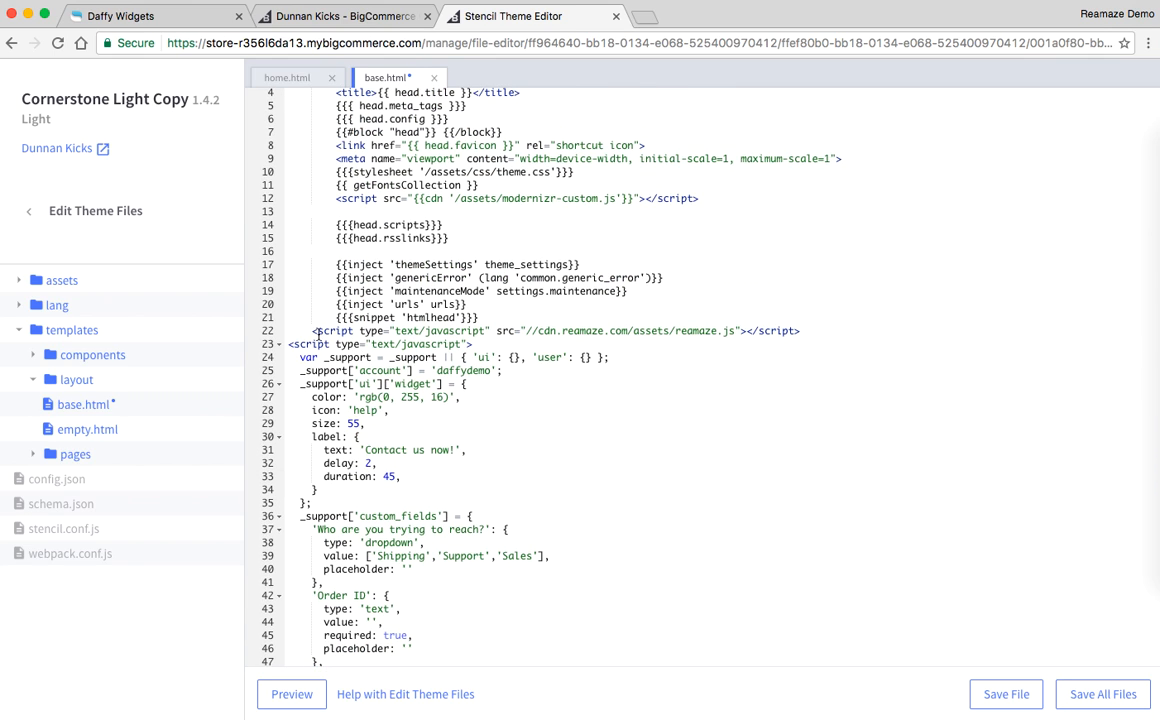
Step: Remove the indentation before the first pasted script tag and insert a blank line above it
left_click(313, 331)
key("BackSpace")
key("Return")
Step: Review the pasted Reamaze script block above </head> and save base.html
scroll(588, 387, "down", 10)
scroll(590, 388, "up", 8)
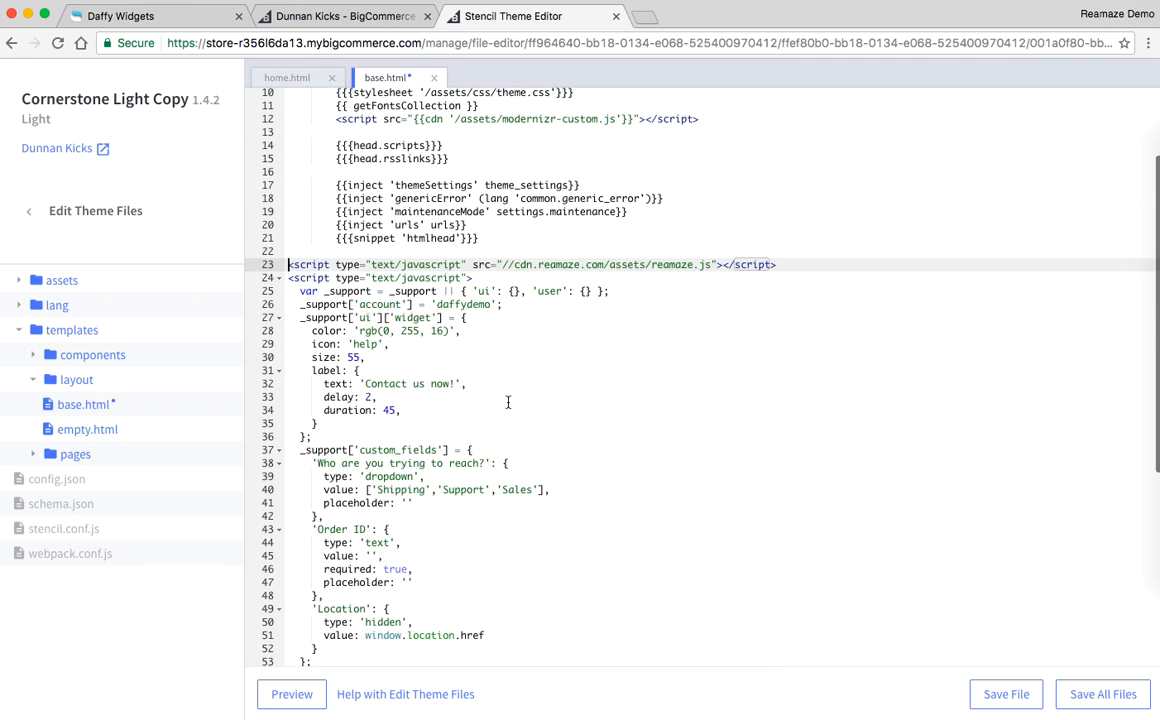
scroll(508, 402, "down", 3)
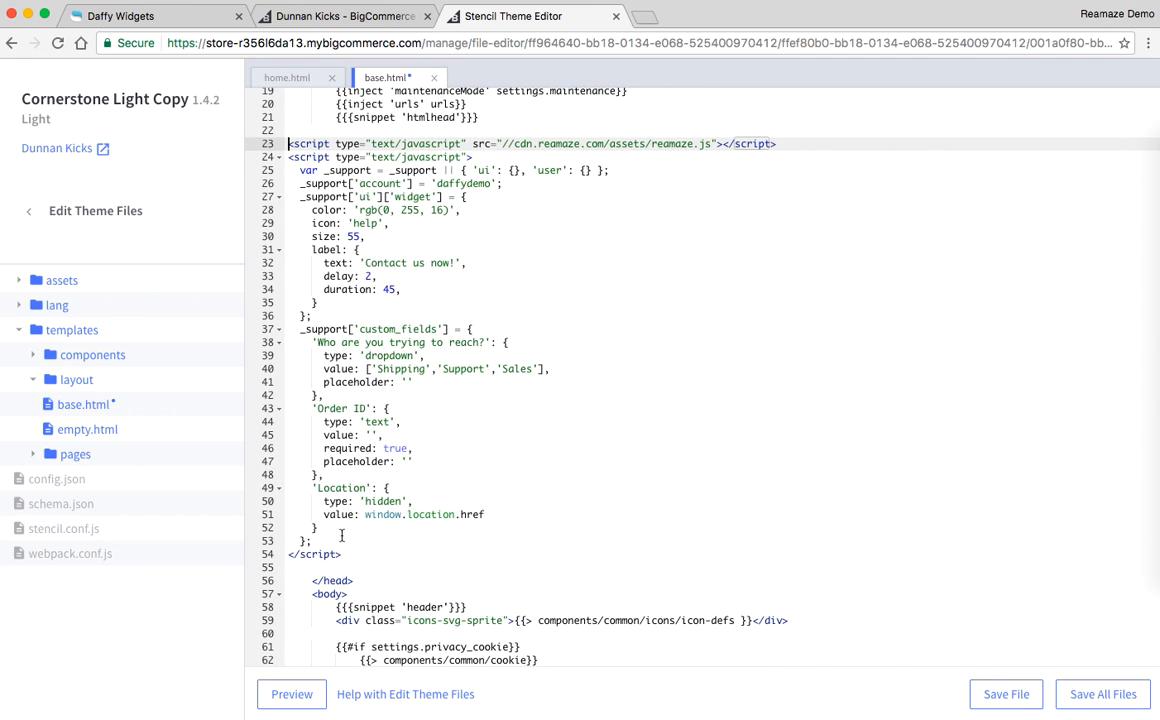
left_click_drag(349, 553, 267, 142)
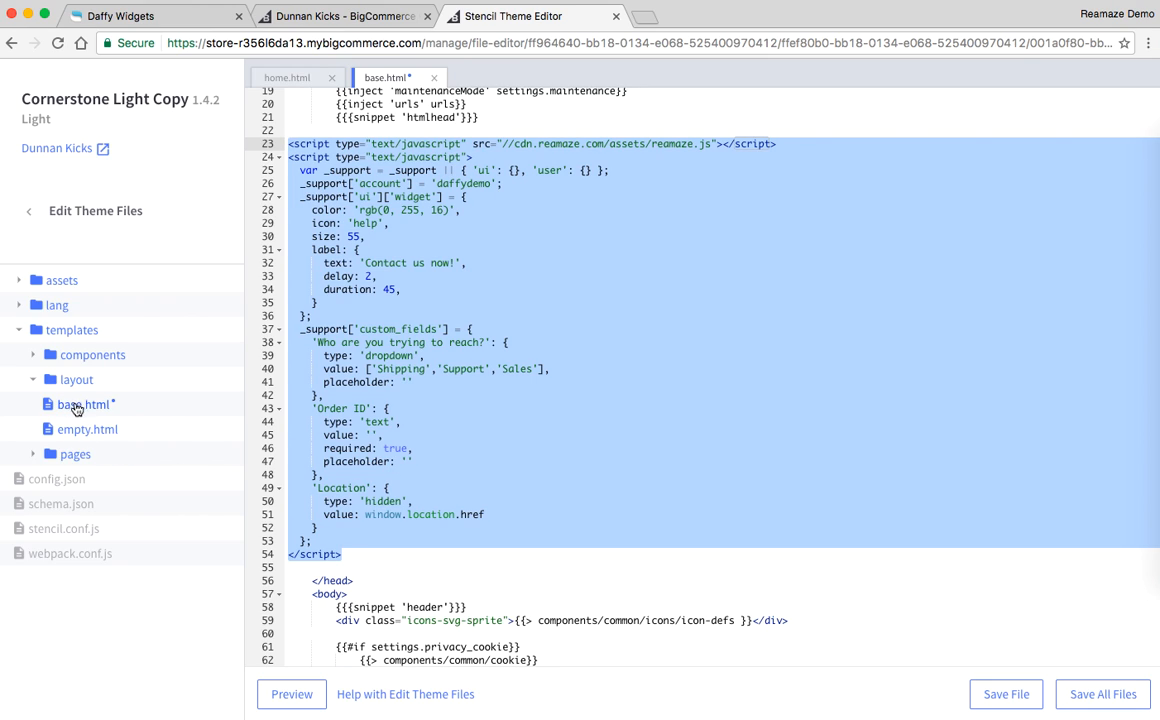
left_click(504, 552)
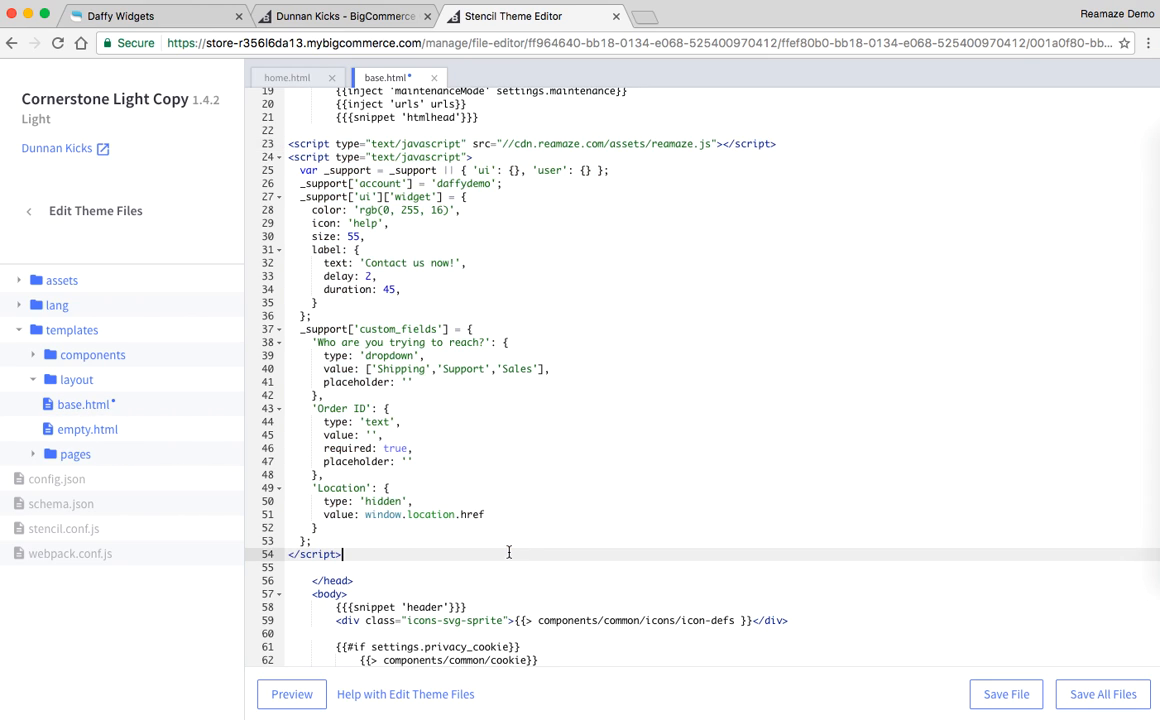
left_click(997, 695)
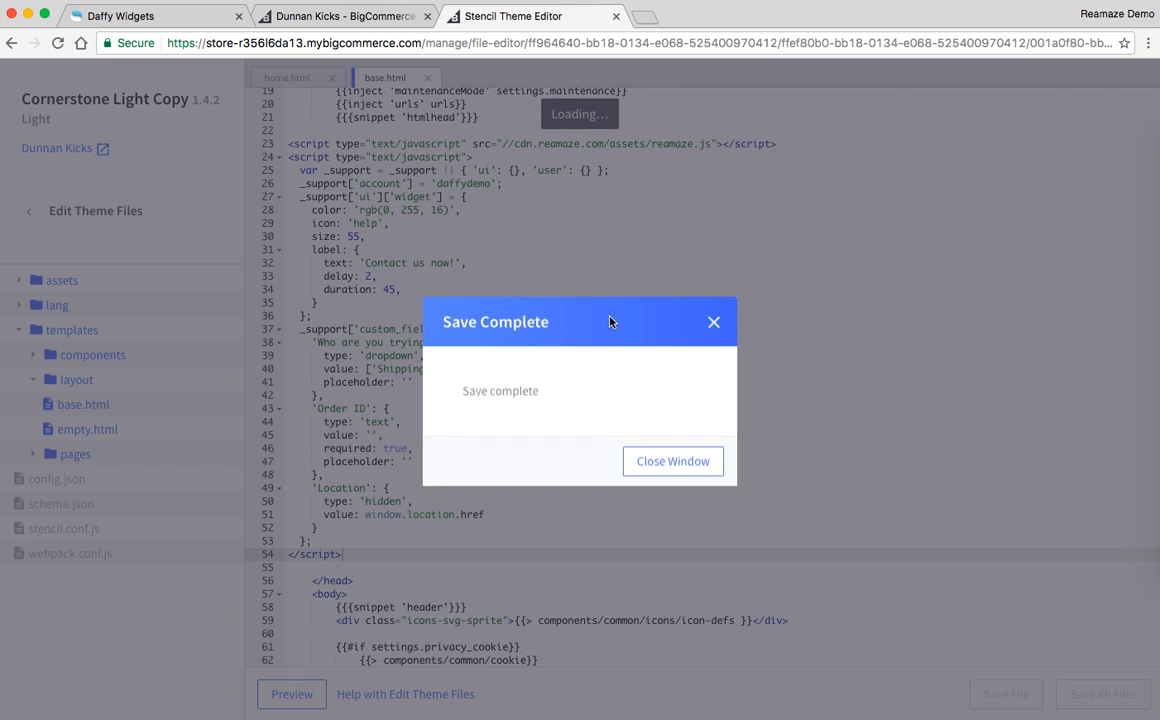
Step: Dismiss the save confirmation and preview the theme's home page to check the Reamaze contact widget
left_click(655, 465)
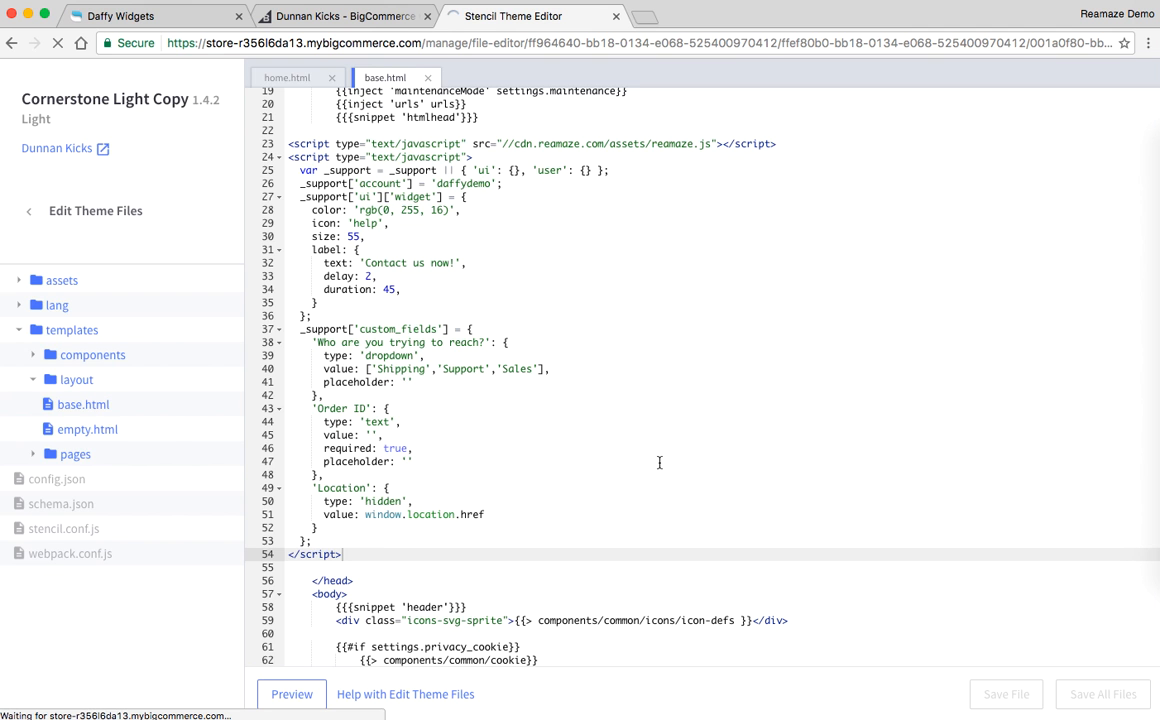
left_click(292, 694)
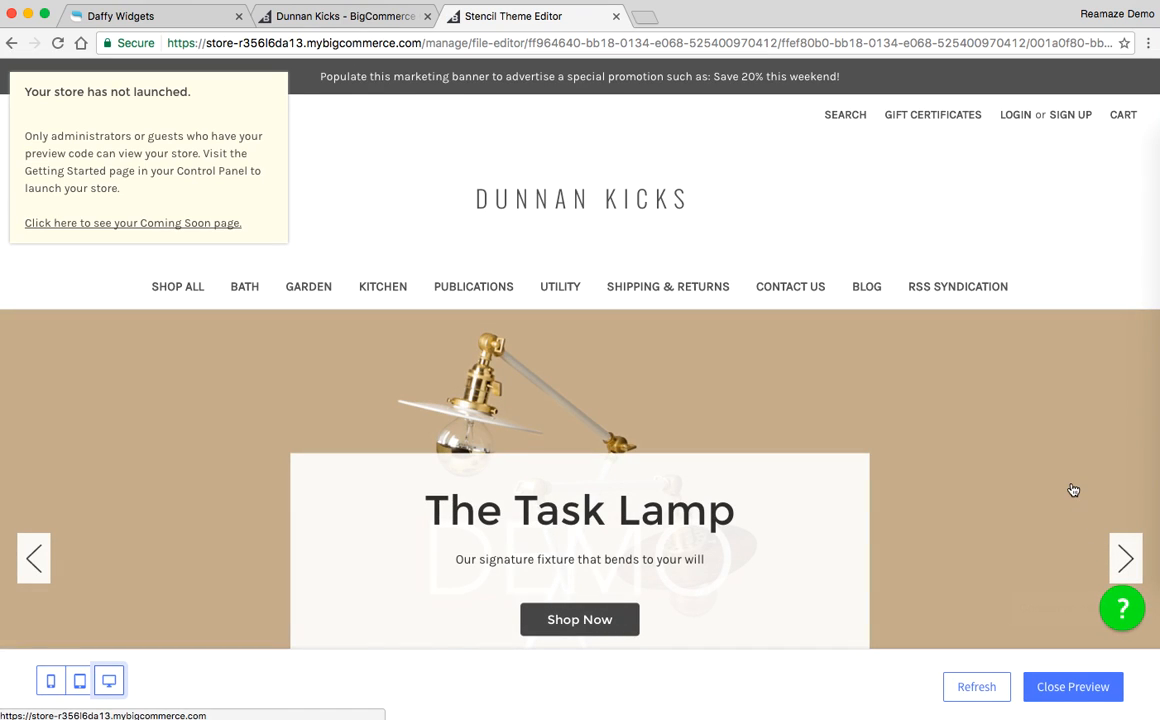
scroll(1071, 489, "down", 2)
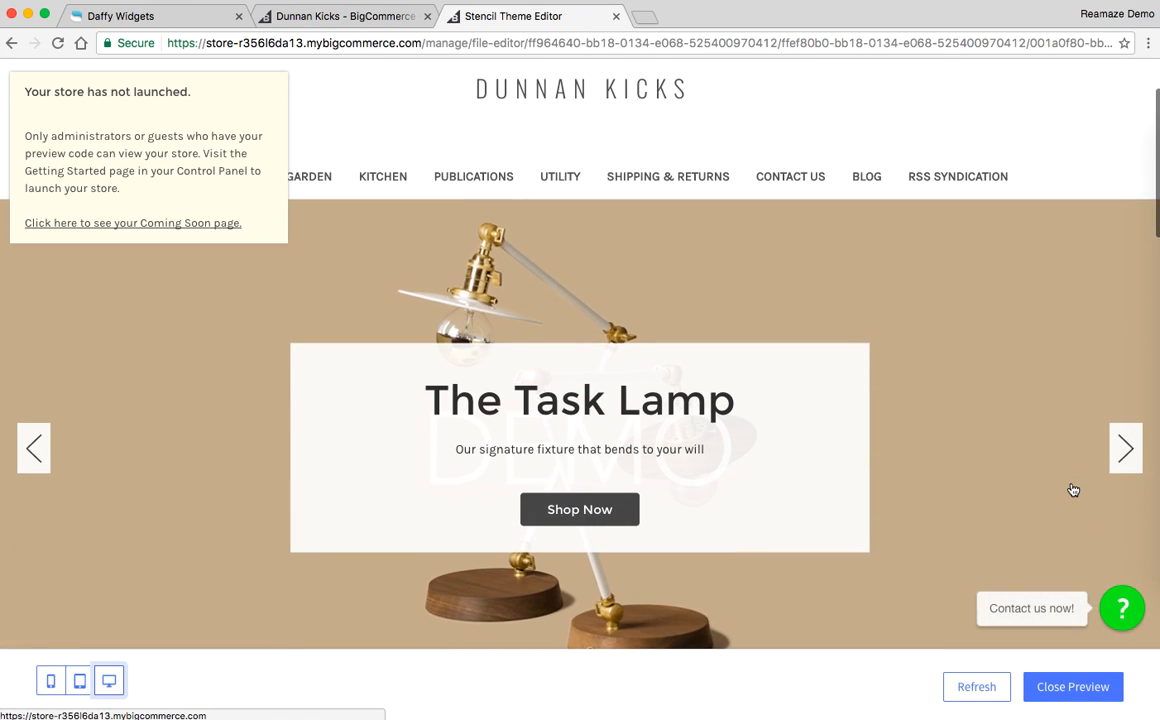
left_click(977, 697)
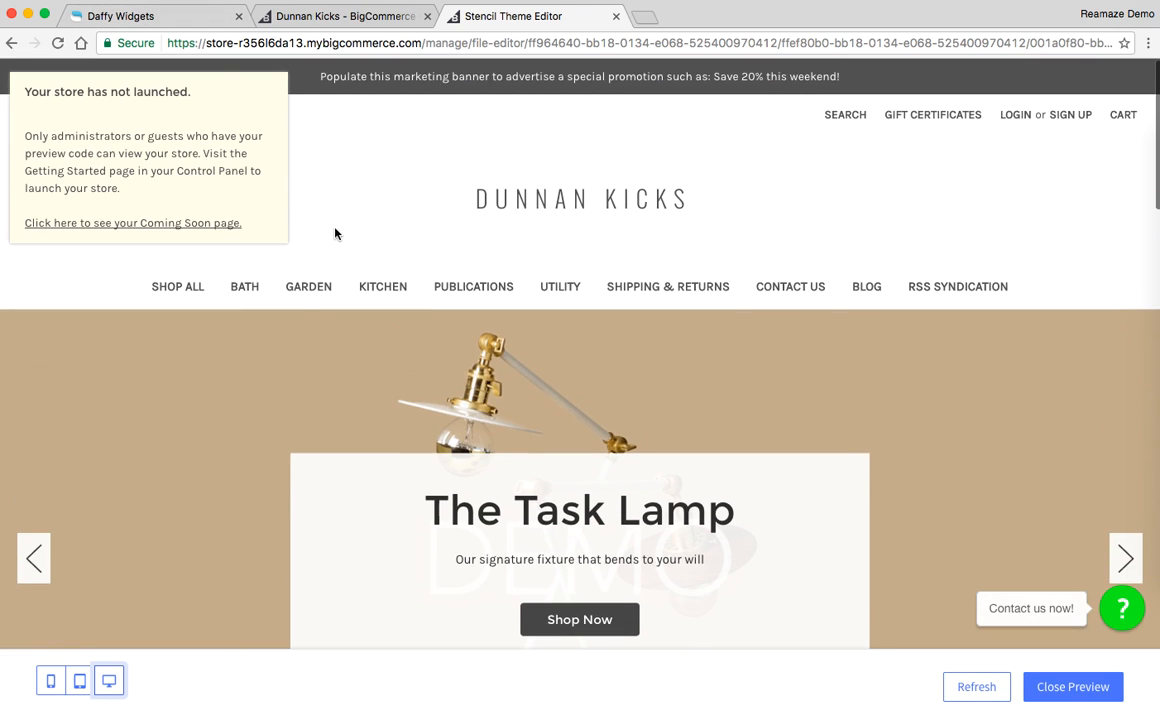
Step: Open the Kitchen category in the store preview and check the contact widget there
left_click(395, 298)
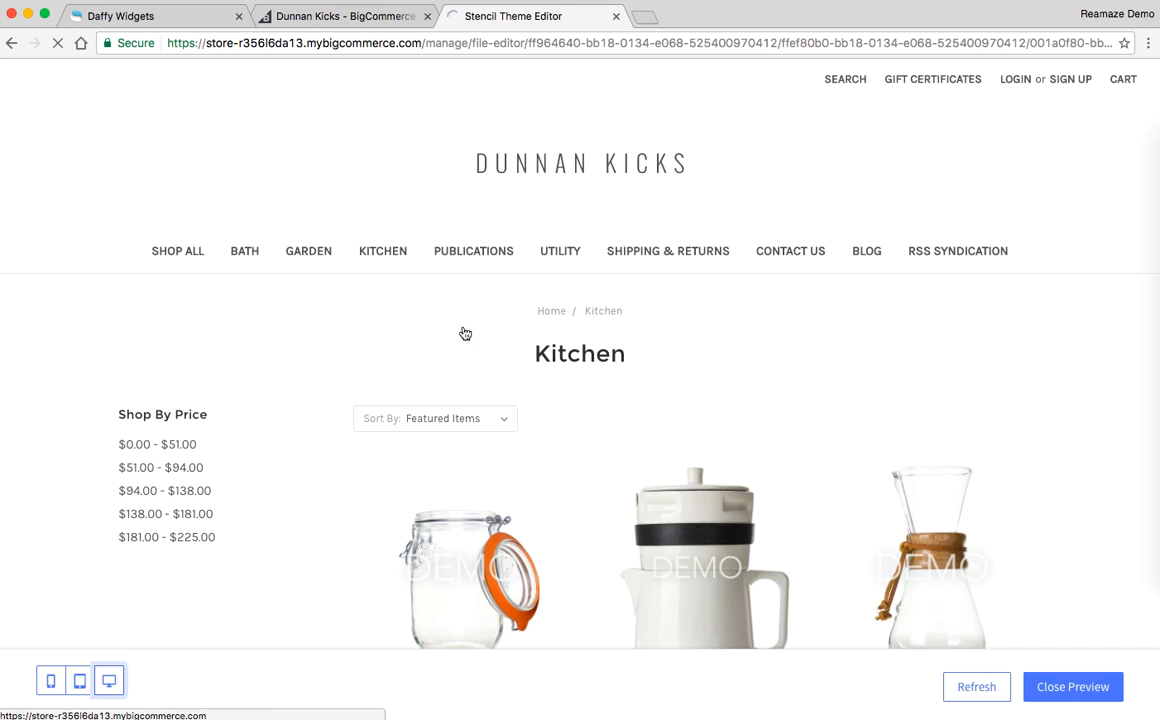
scroll(463, 332, "down", 5)
scroll(465, 333, "up", 6)
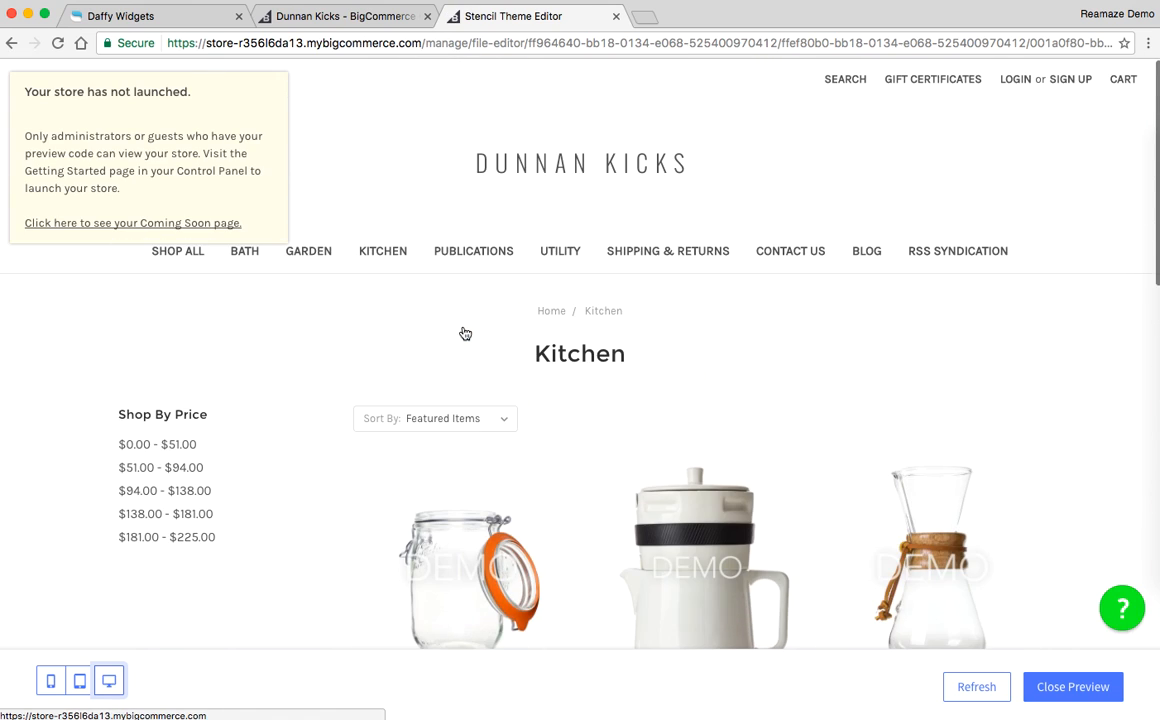
scroll(462, 331, "down", 1)
scroll(462, 331, "up", 1)
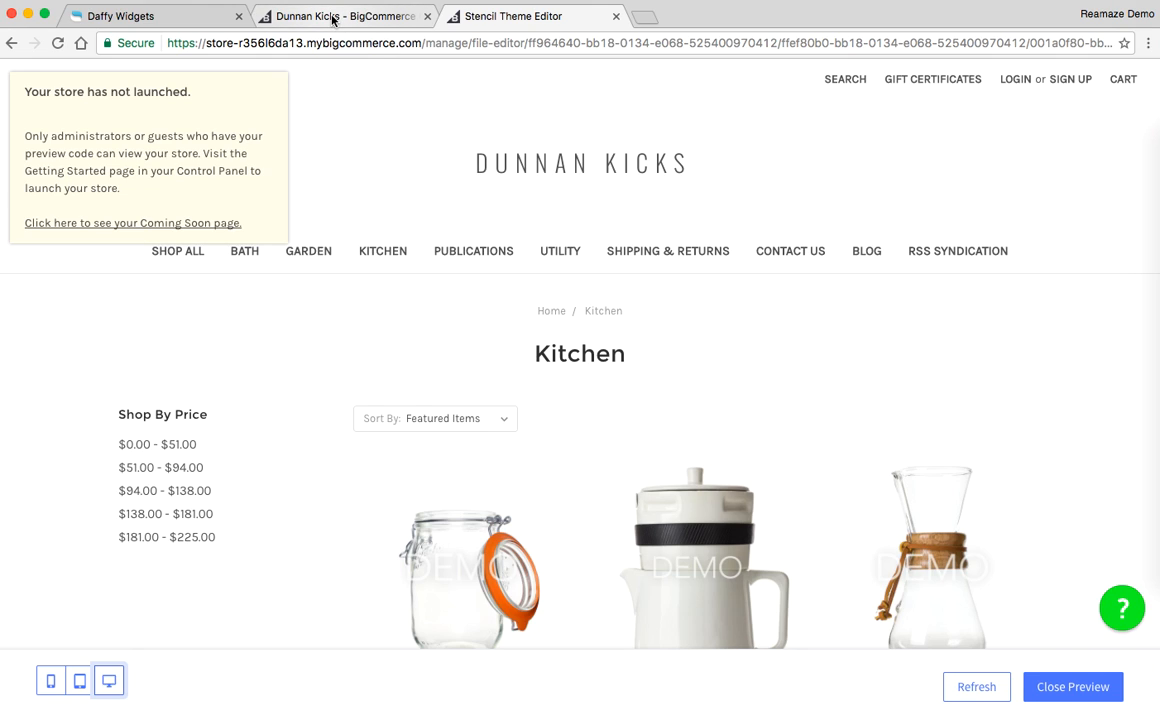
Step: Switch to the Reamaze admin and view the Mobile Channels settings
left_click(172, 16)
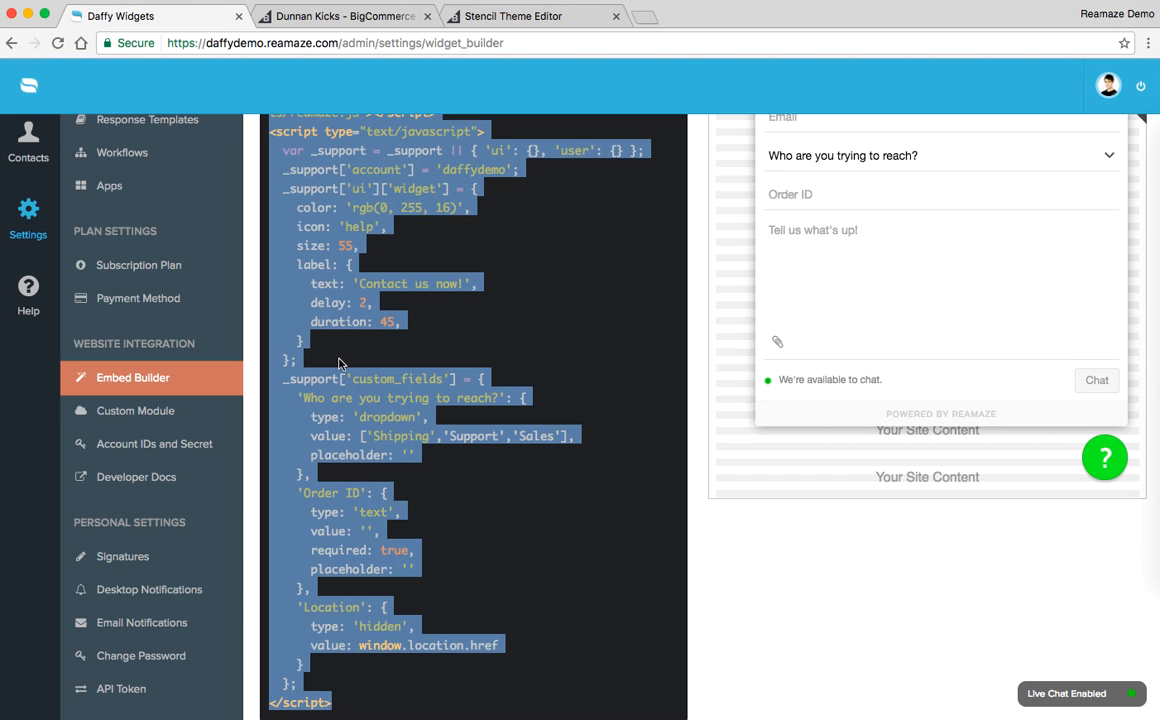
scroll(339, 363, "up", 6)
left_click(339, 363)
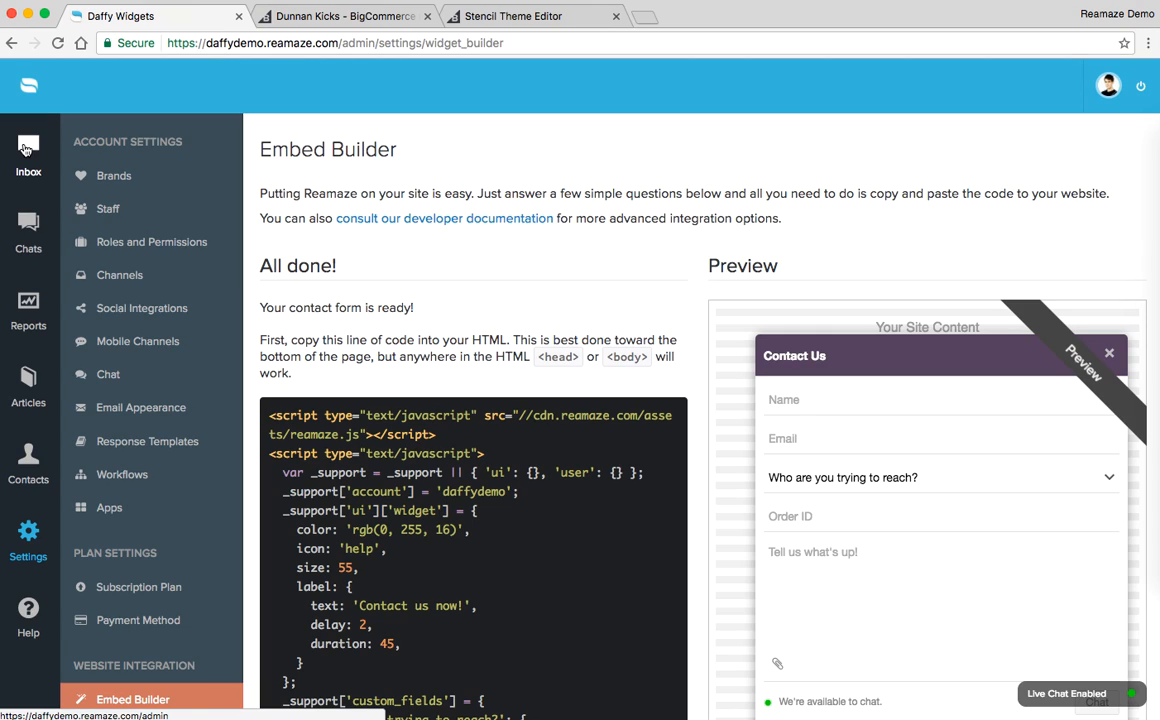
left_click(141, 344)
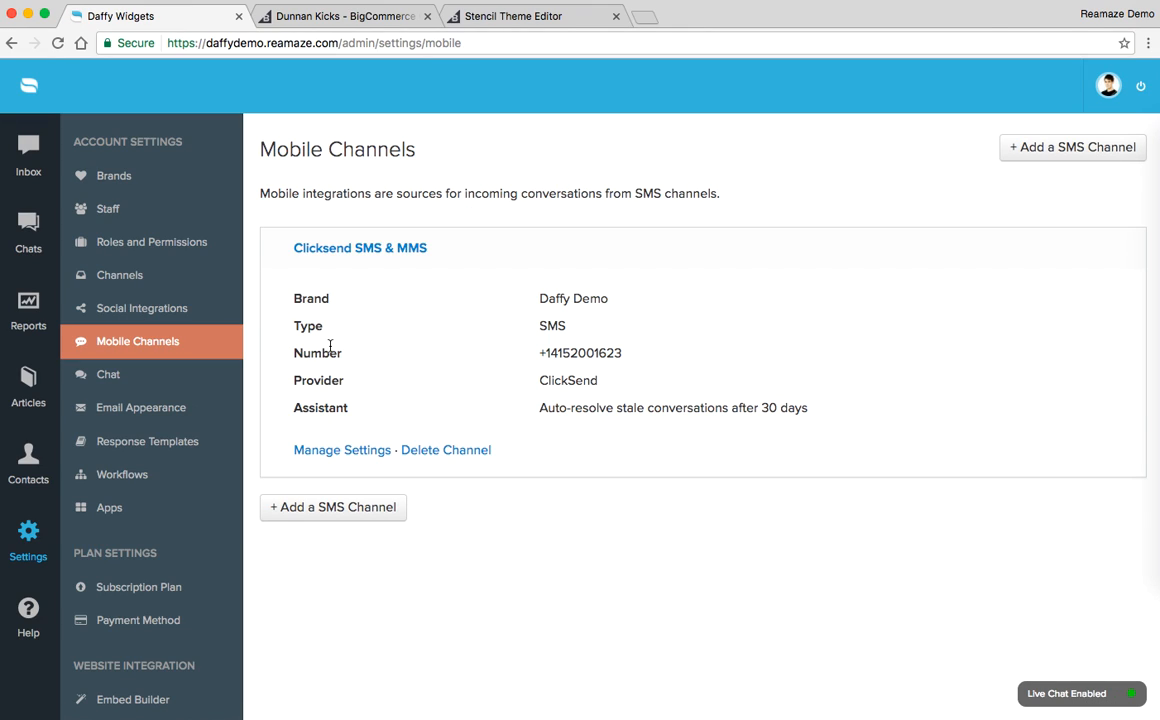
Step: Open the Social Integrations settings and look through the connected Facebook, Instagram and Twitter channels
left_click(142, 306)
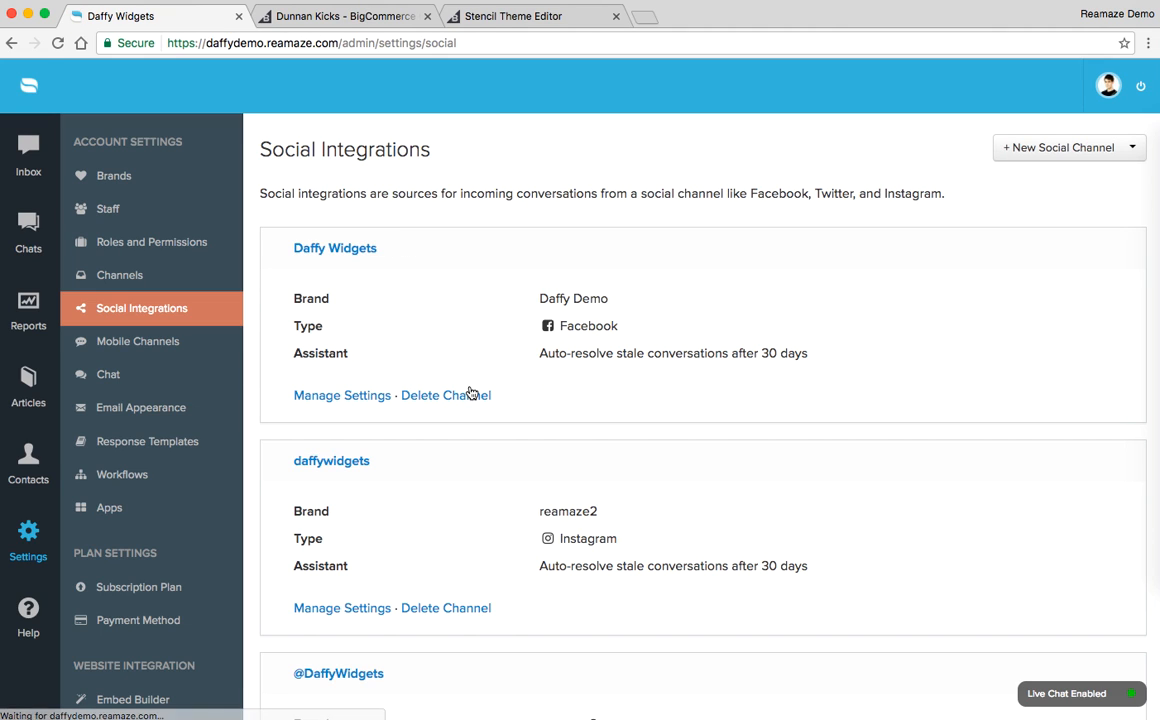
scroll(470, 391, "down", 3)
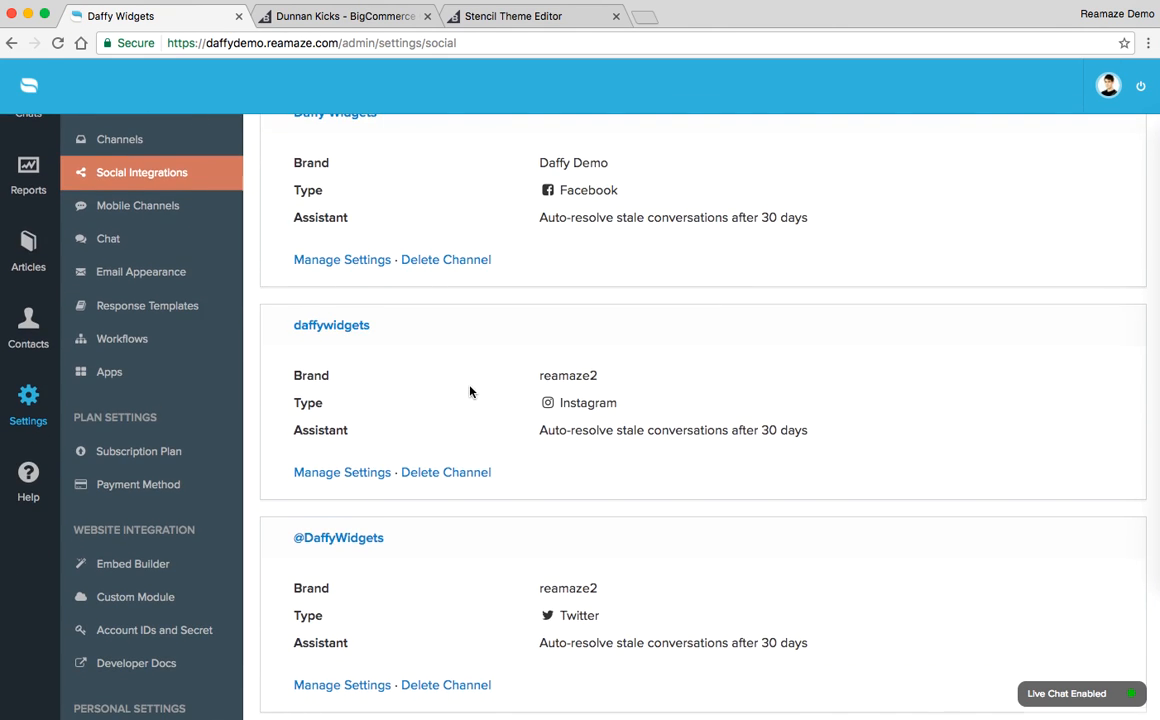
scroll(472, 389, "down", 1)
scroll(505, 393, "down", 2)
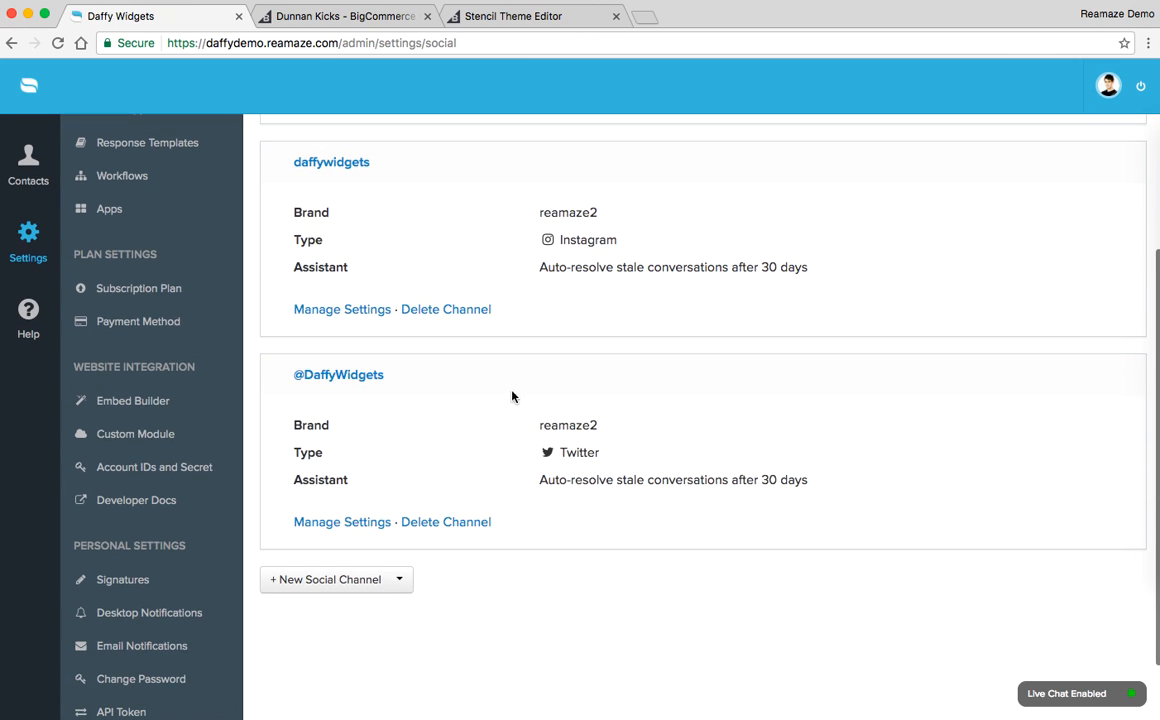
scroll(514, 405, "up", 3)
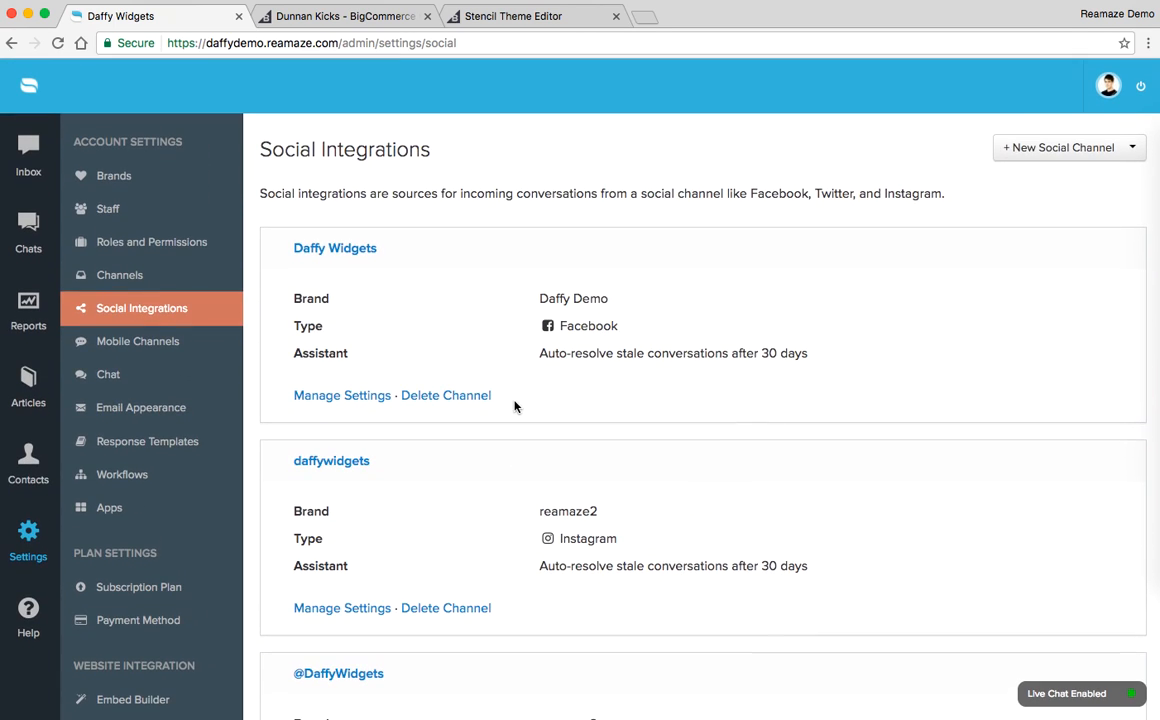